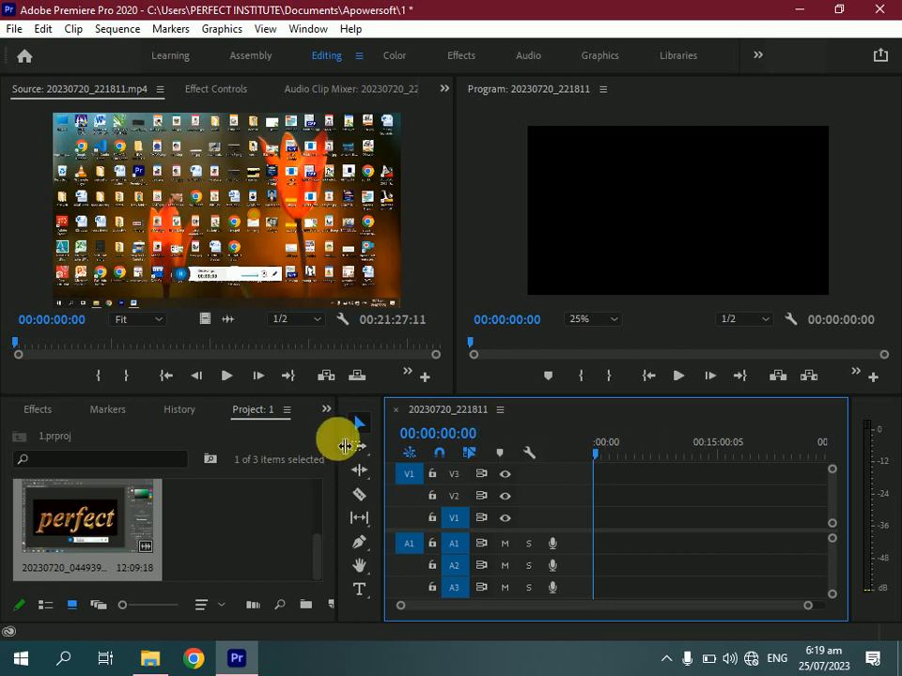
Resize the project and timeline panels so the timeline panel becomes wider
{"action": "left_click_drag", "start_coordinate": [346, 446], "coordinate": [235, 443]}
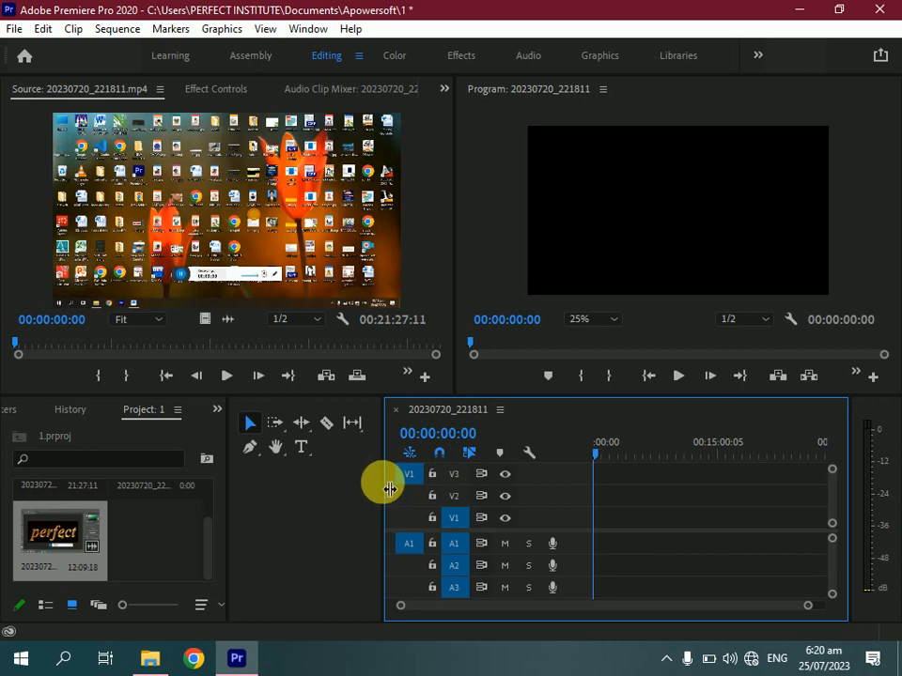
{"action": "left_click_drag", "start_coordinate": [383, 484], "coordinate": [288, 488]}
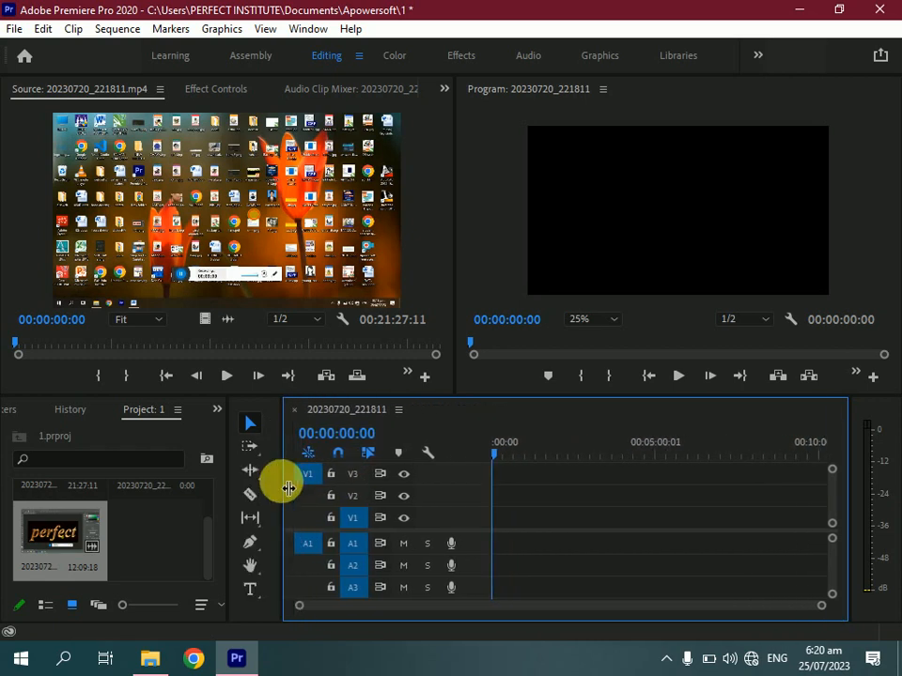
Scroll the project bin and select the 20230720_221811 screen-recording clip
{"action": "left_click", "coordinate": [210, 533]}
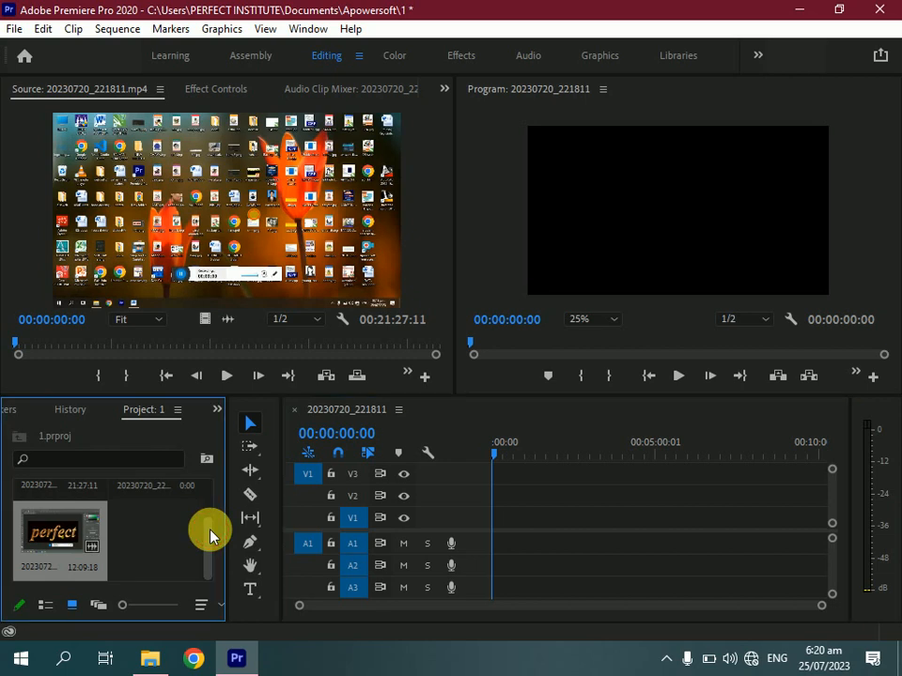
{"action": "left_click_drag", "start_coordinate": [211, 533], "coordinate": [215, 475]}
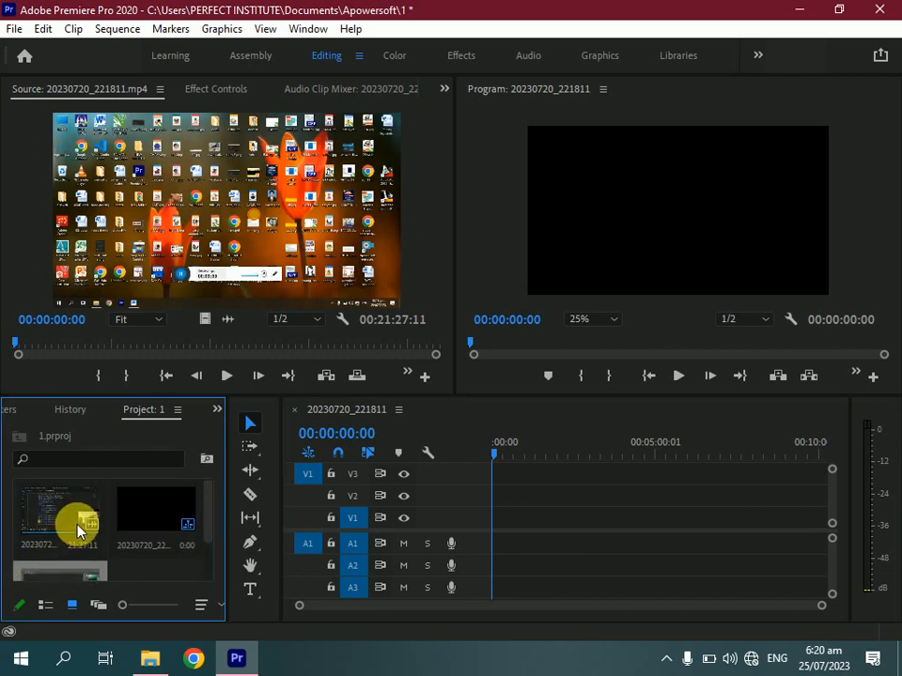
{"action": "left_click", "coordinate": [156, 533]}
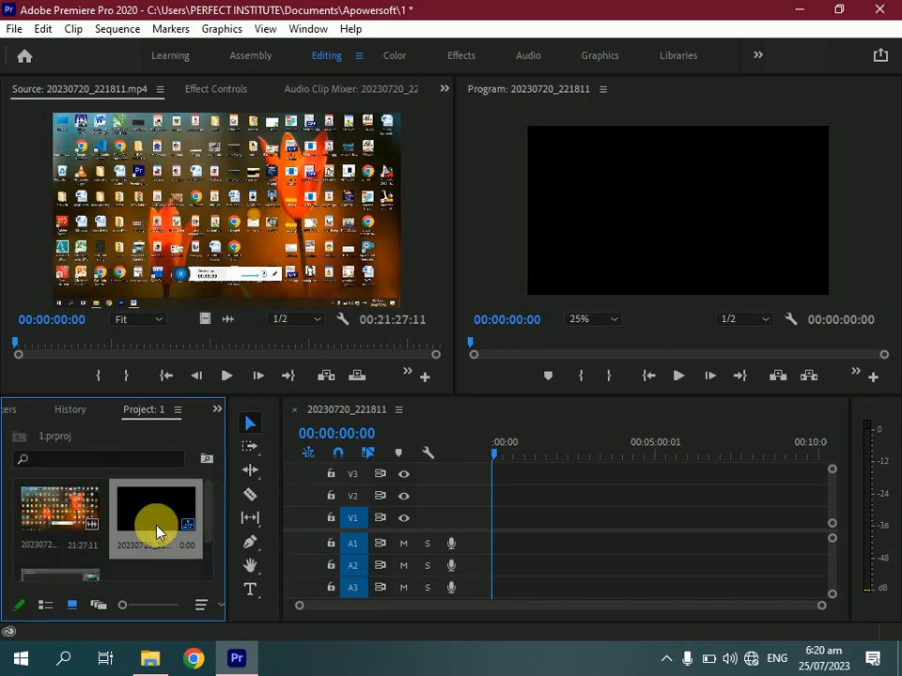
{"action": "left_click", "coordinate": [63, 529]}
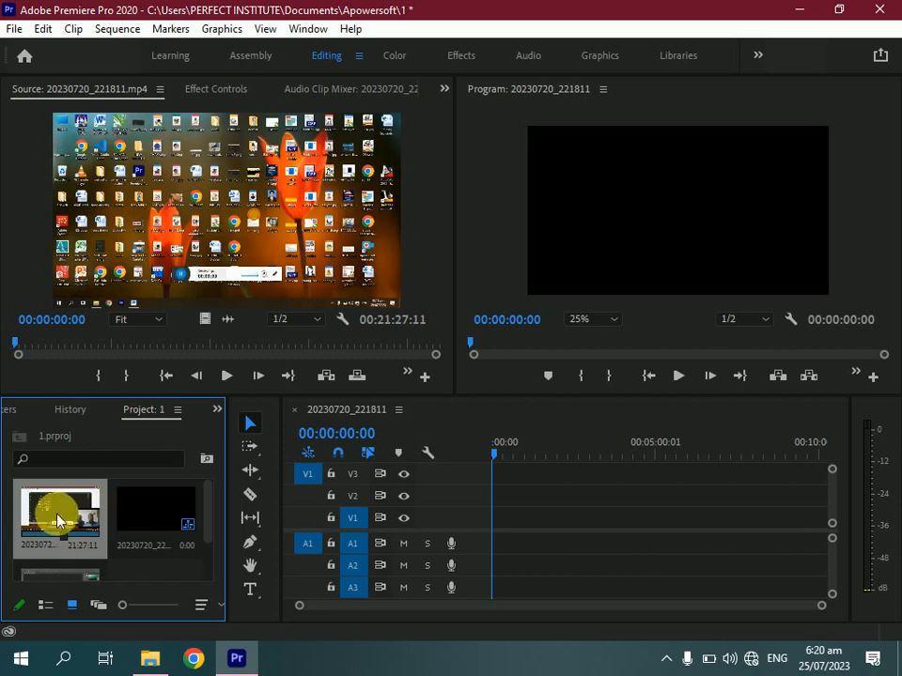
Move the source playhead to 00:01:04:04 and mark an In point there
{"action": "left_click", "coordinate": [152, 183]}
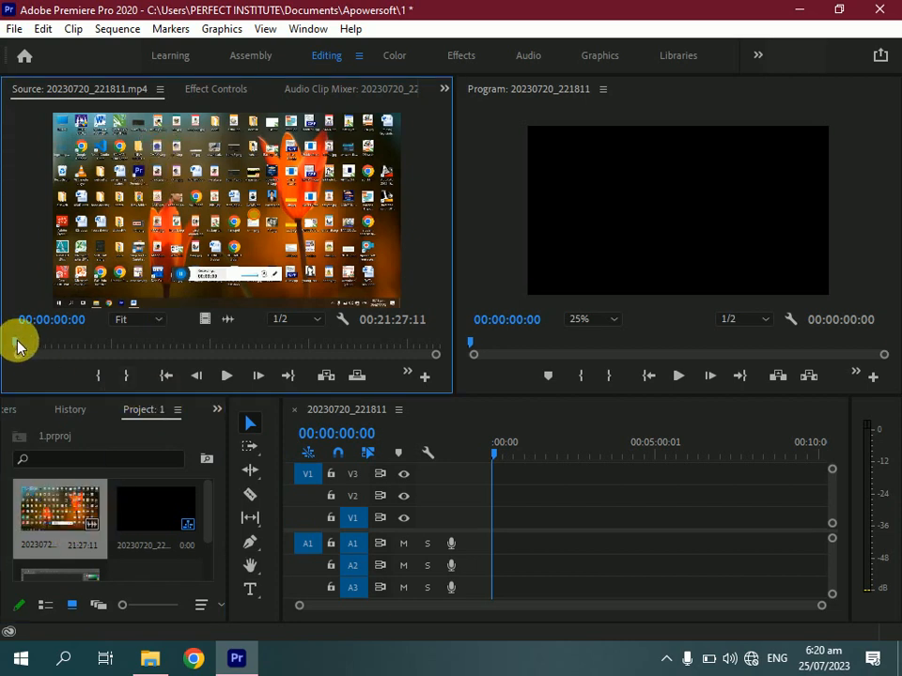
{"action": "left_click_drag", "start_coordinate": [17, 347], "coordinate": [37, 347]}
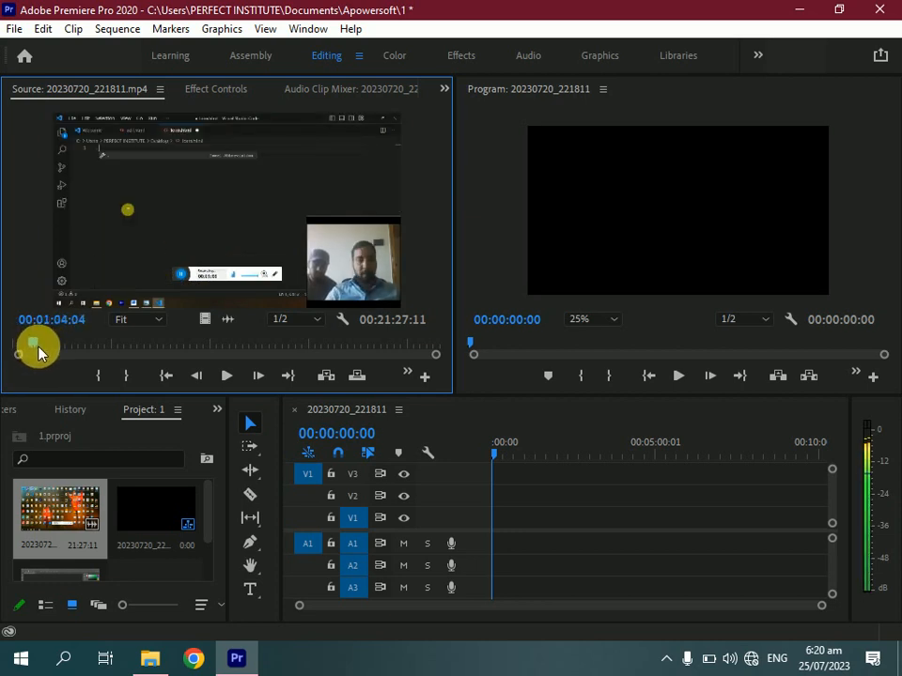
{"action": "left_click", "coordinate": [94, 379]}
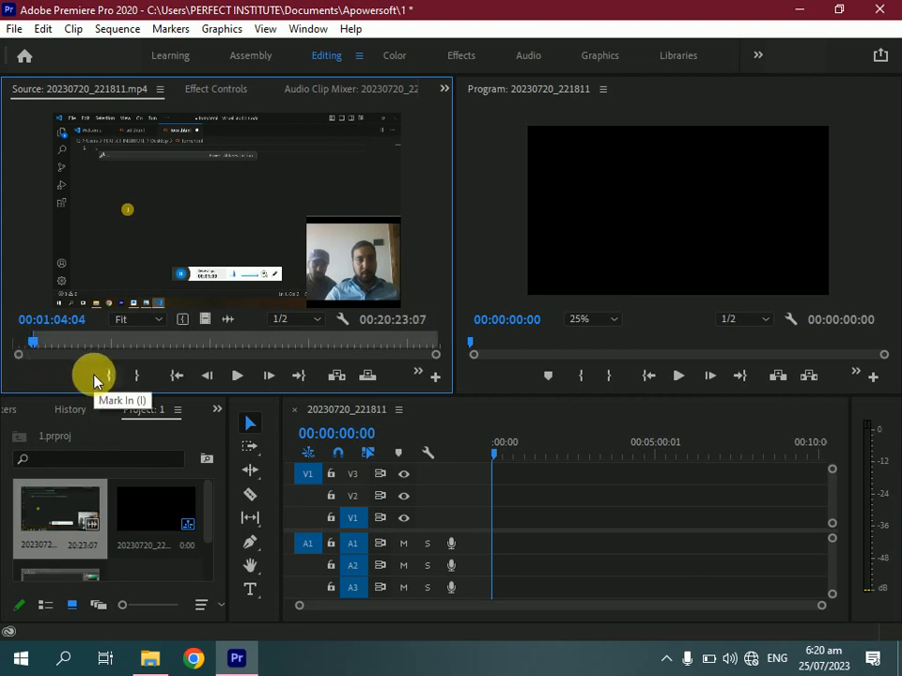
Mark an Out point at 00:03:44:16 and place the marked range at the start of the sequence
{"action": "left_click", "coordinate": [35, 344]}
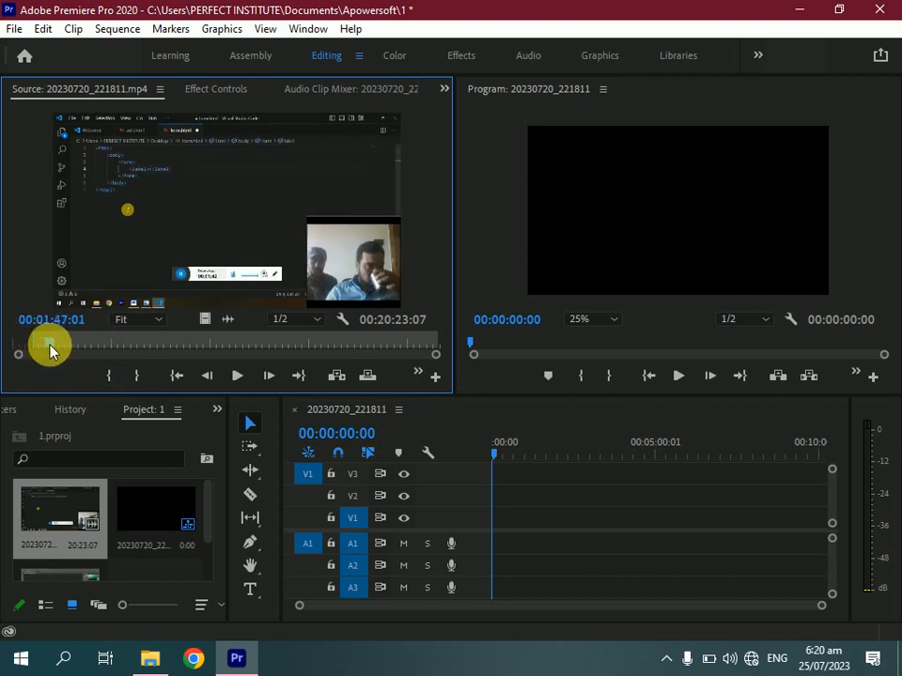
{"action": "left_click_drag", "start_coordinate": [50, 351], "coordinate": [86, 352]}
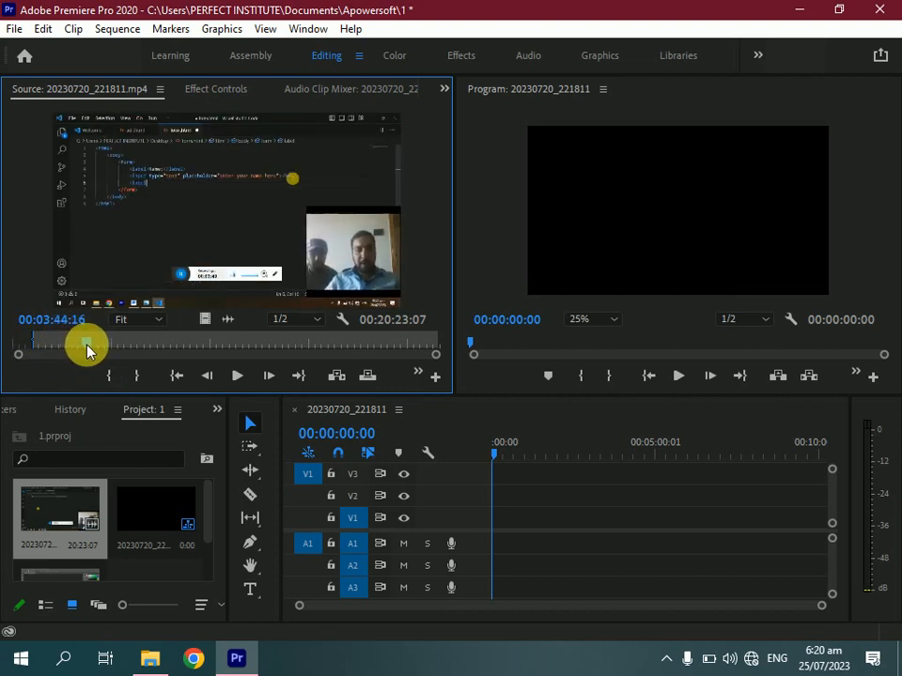
{"action": "key", "text": "o"}
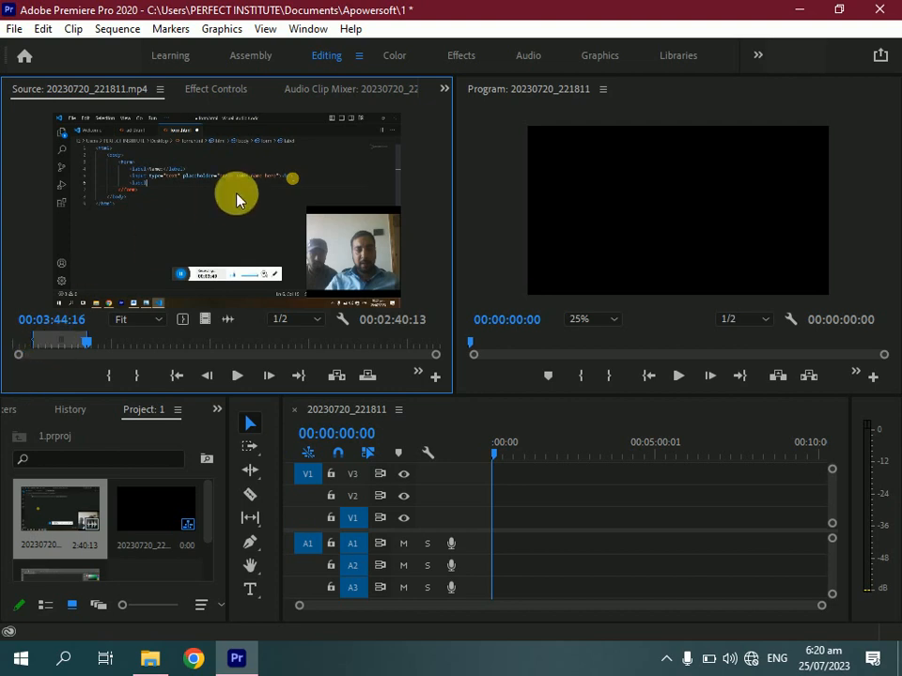
{"action": "left_click_drag", "start_coordinate": [237, 199], "coordinate": [511, 529]}
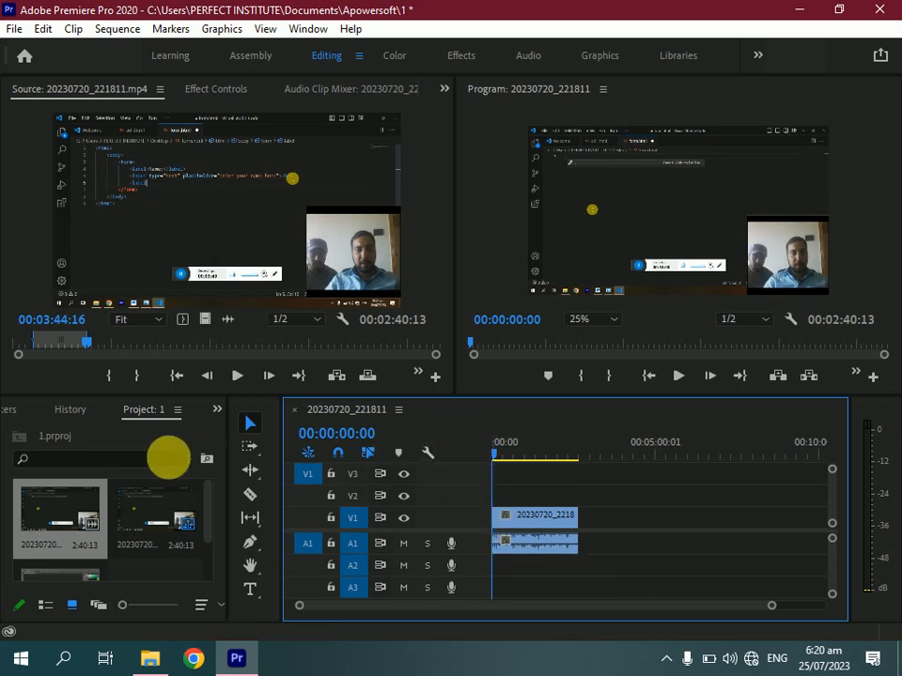
Load the 20230720_044939 "perfect" clip from the project bin into the Source monitor
{"action": "left_click_drag", "start_coordinate": [211, 514], "coordinate": [207, 560]}
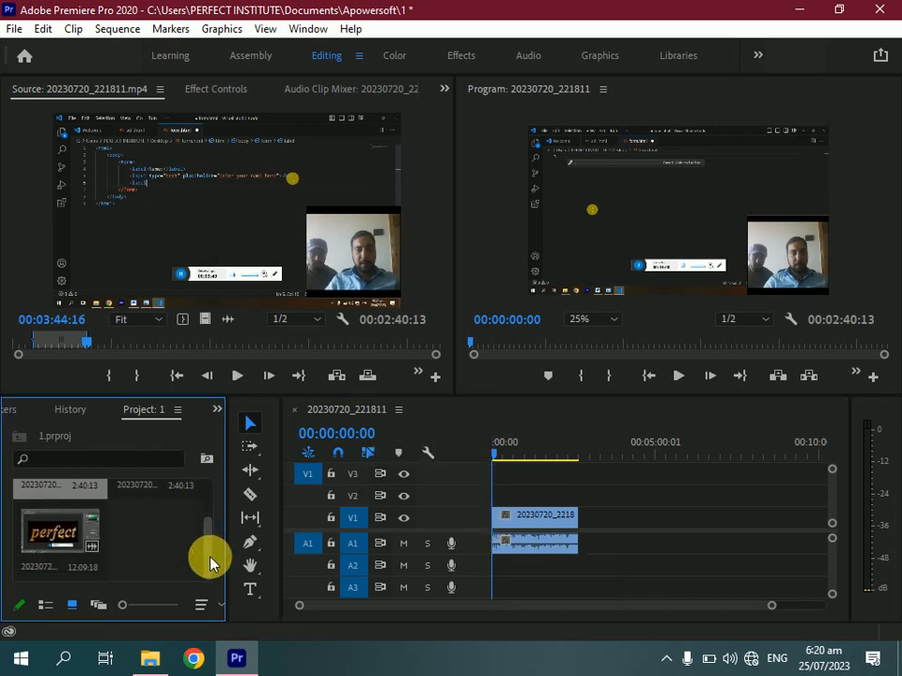
{"action": "left_click", "coordinate": [79, 543]}
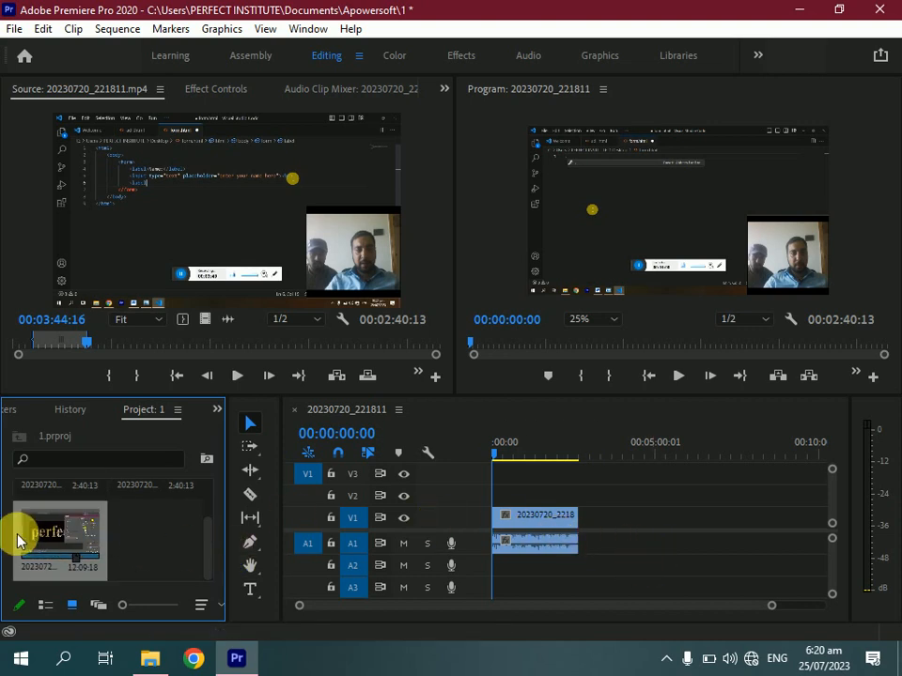
{"action": "left_click_drag", "start_coordinate": [36, 539], "coordinate": [121, 252]}
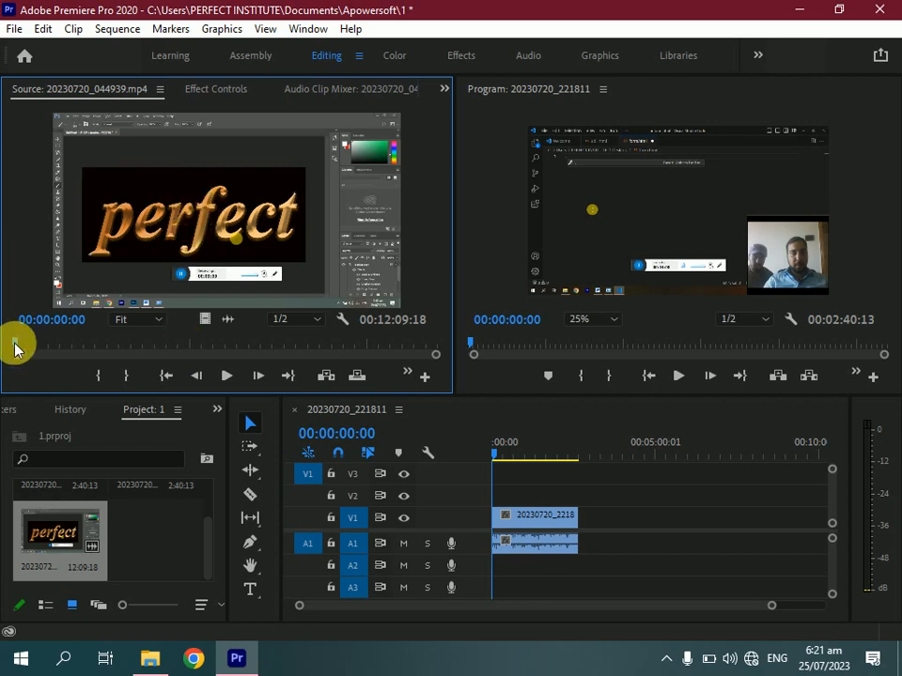
Mark the source clip's In point at 00:01:21:18 and Out point at 00:02:01:08
{"action": "left_click_drag", "start_coordinate": [14, 349], "coordinate": [64, 357]}
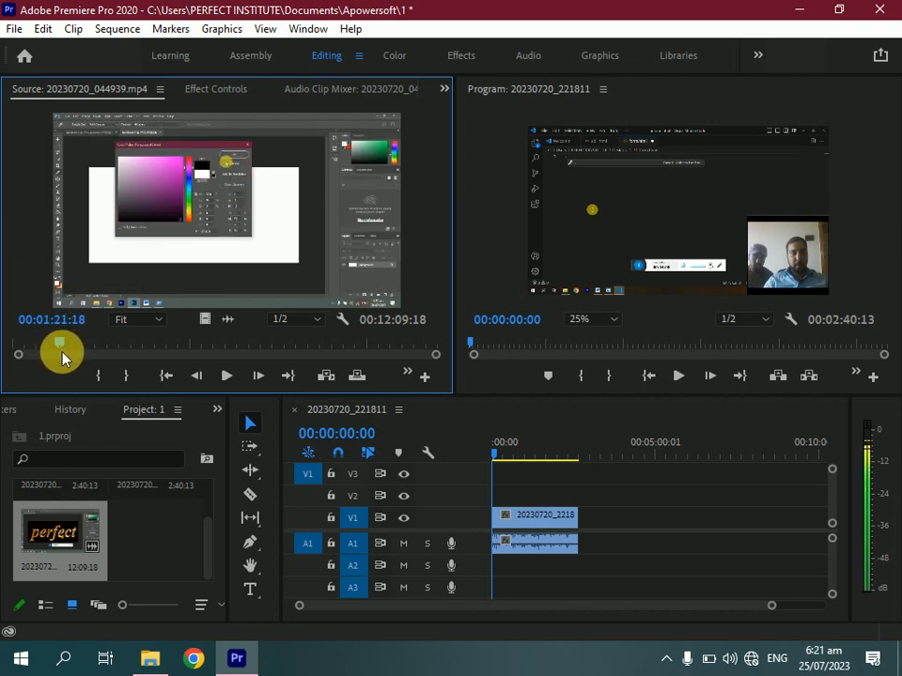
{"action": "key", "text": "i"}
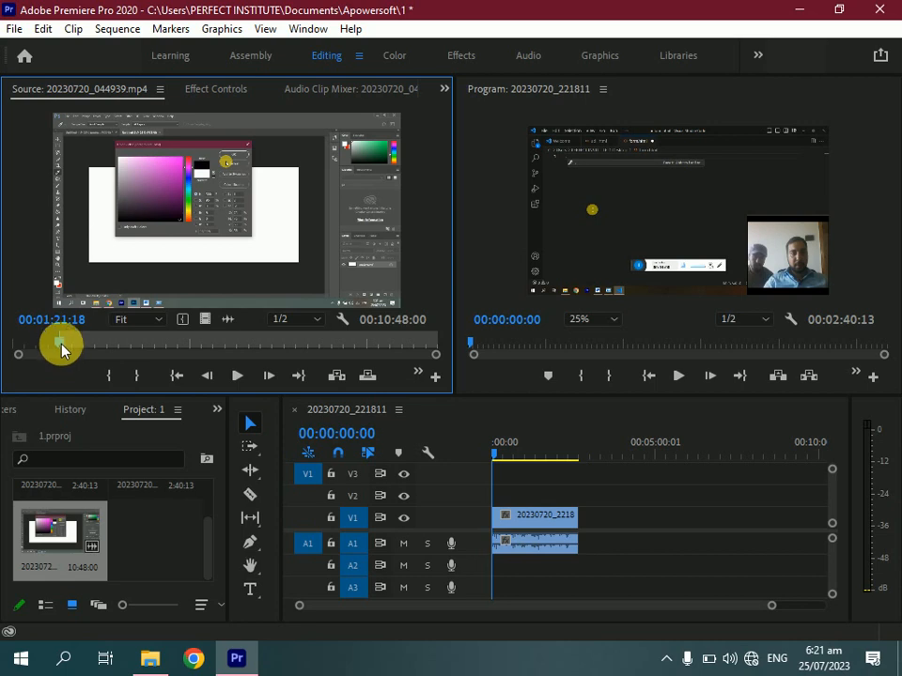
{"action": "left_click_drag", "start_coordinate": [61, 350], "coordinate": [85, 353]}
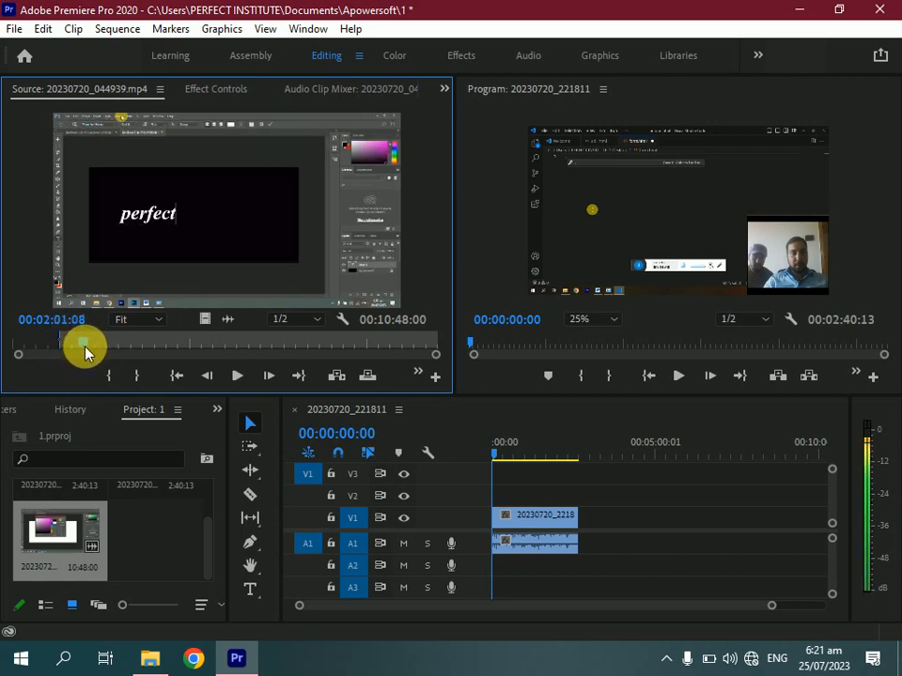
{"action": "key", "text": "o"}
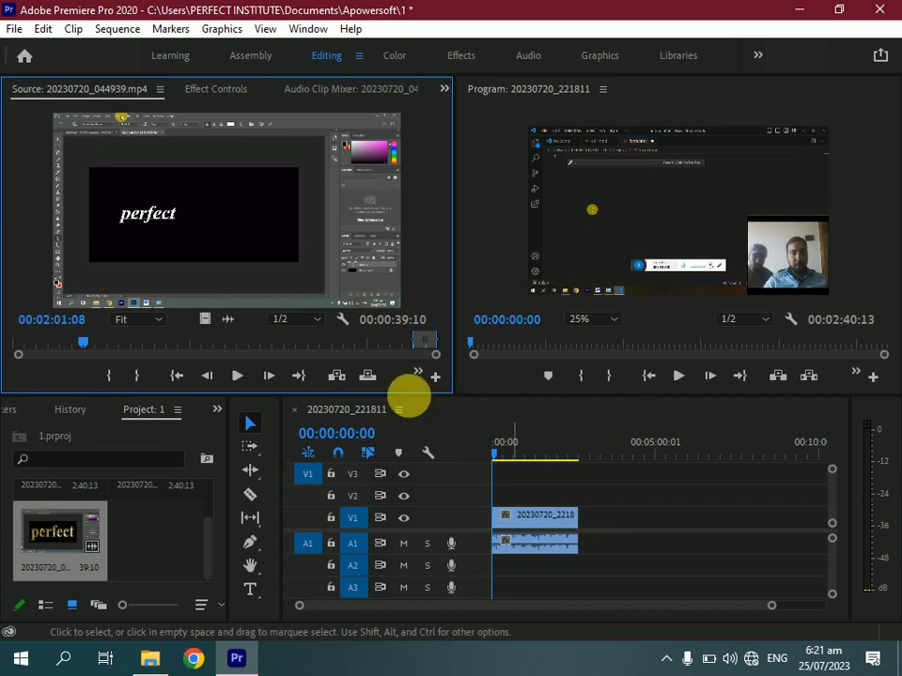
Place the marked range of the perfect clip right after the first clip on V1 and A1
{"action": "left_click_drag", "start_coordinate": [259, 233], "coordinate": [380, 416]}
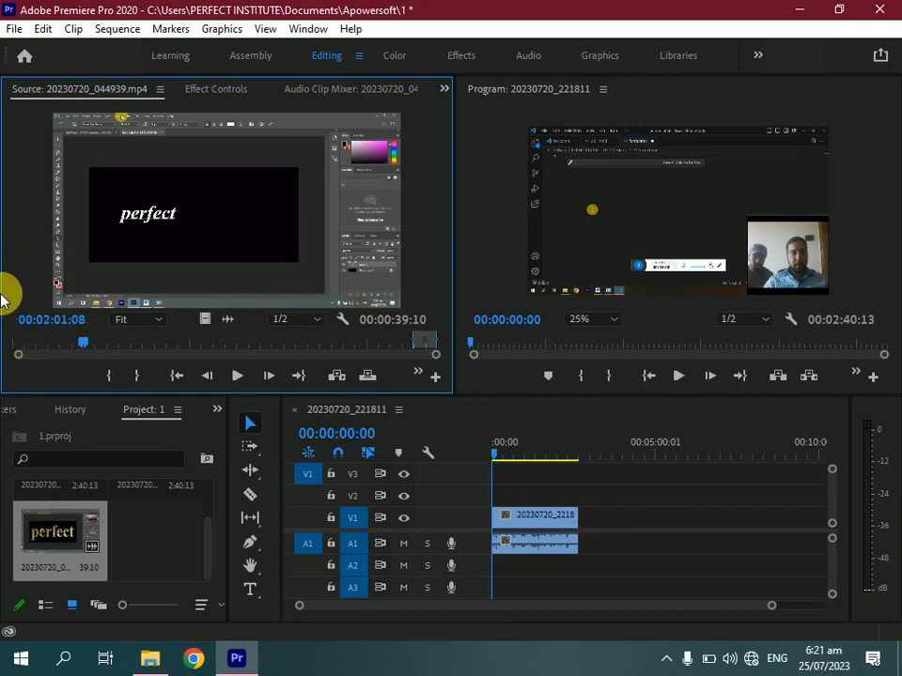
{"action": "key", "text": "o"}
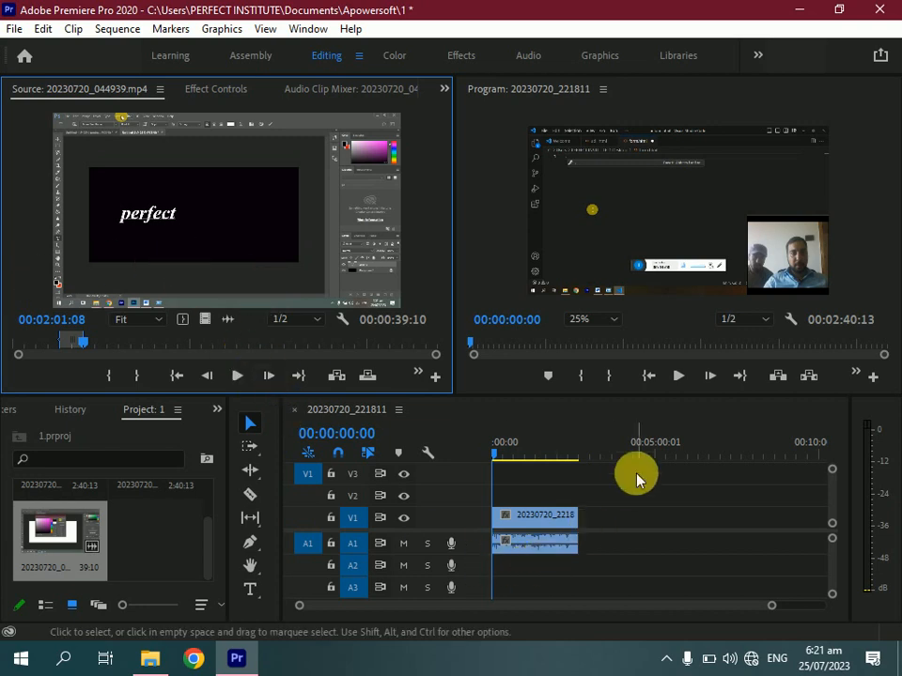
{"action": "left_click_drag", "start_coordinate": [279, 223], "coordinate": [586, 521]}
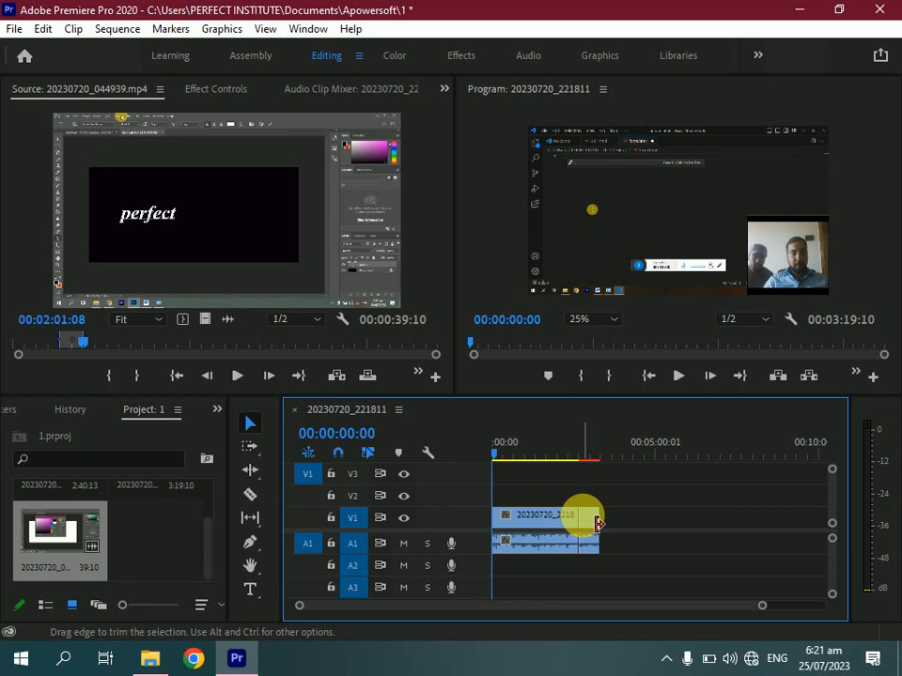
Try deleting the first clip from the sequence, then undo the deletion
{"action": "left_click", "coordinate": [590, 523]}
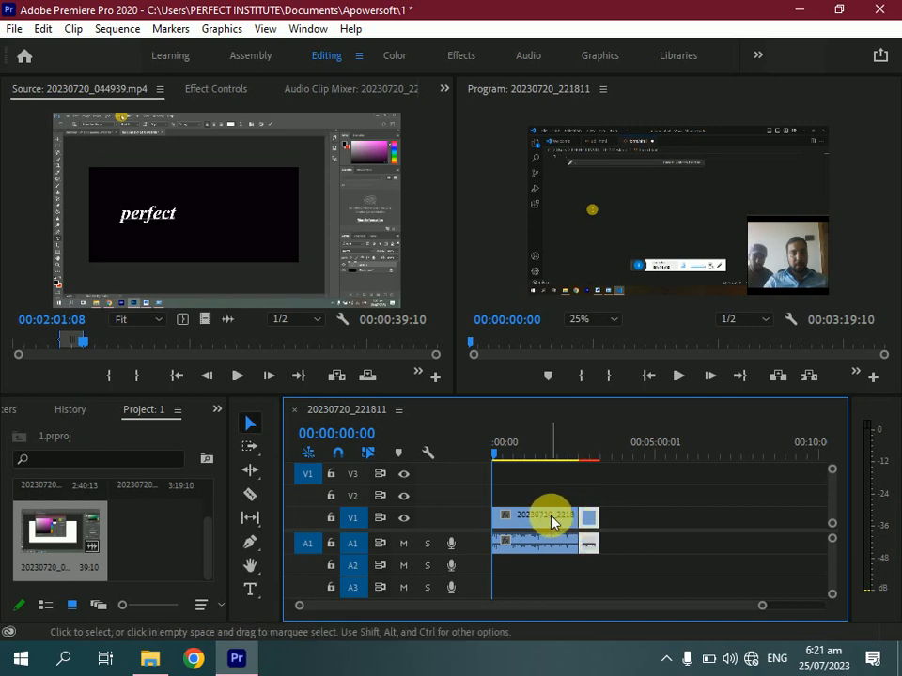
{"action": "left_click", "coordinate": [552, 522]}
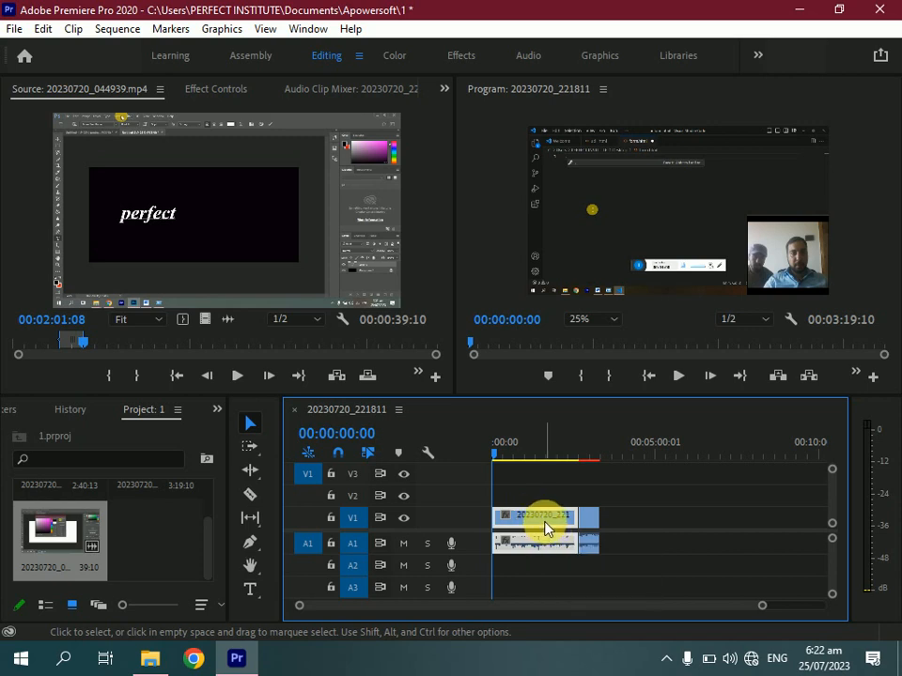
{"action": "key", "text": "Delete"}
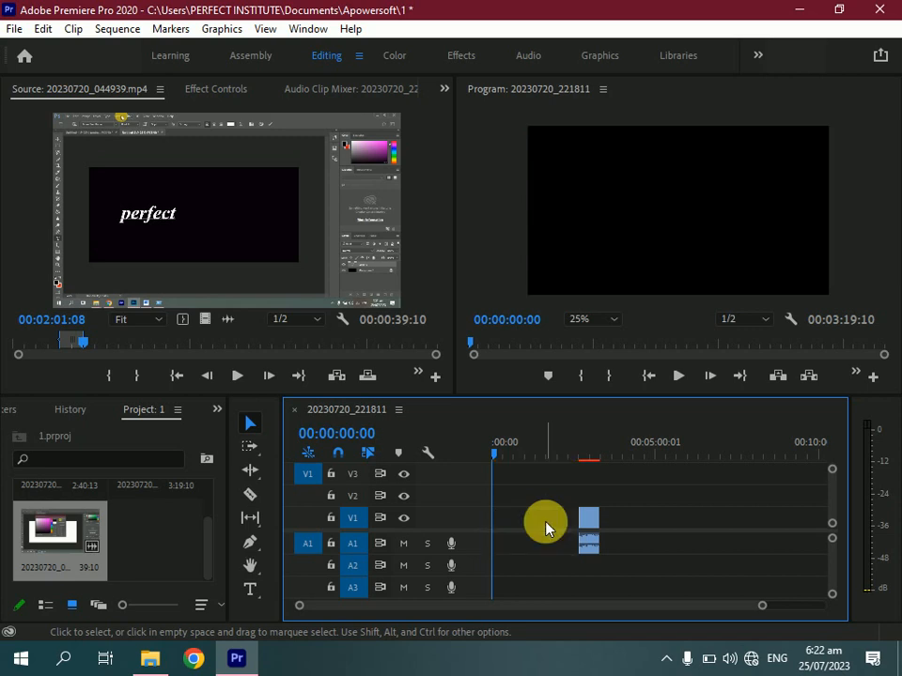
{"action": "left_click", "coordinate": [546, 528]}
{"action": "key", "text": "Delete"}
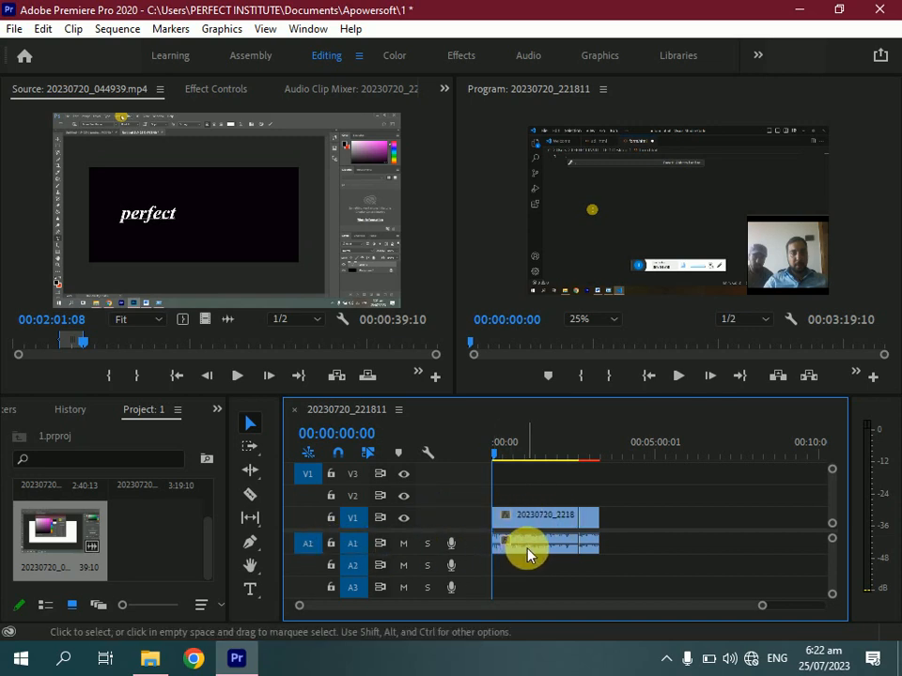
{"action": "left_click", "coordinate": [516, 523]}
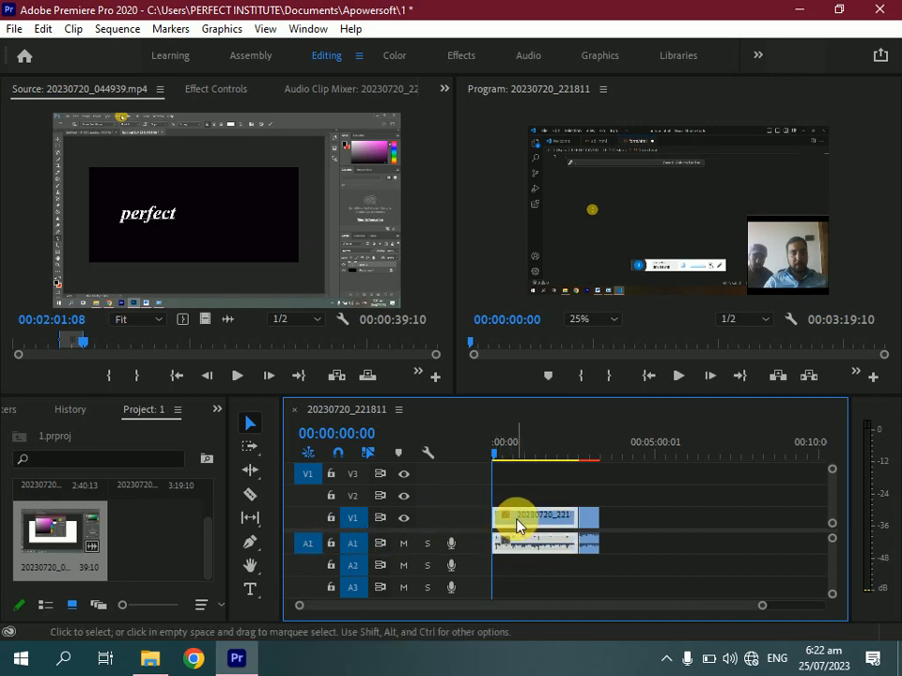
{"action": "key", "text": "Delete"}
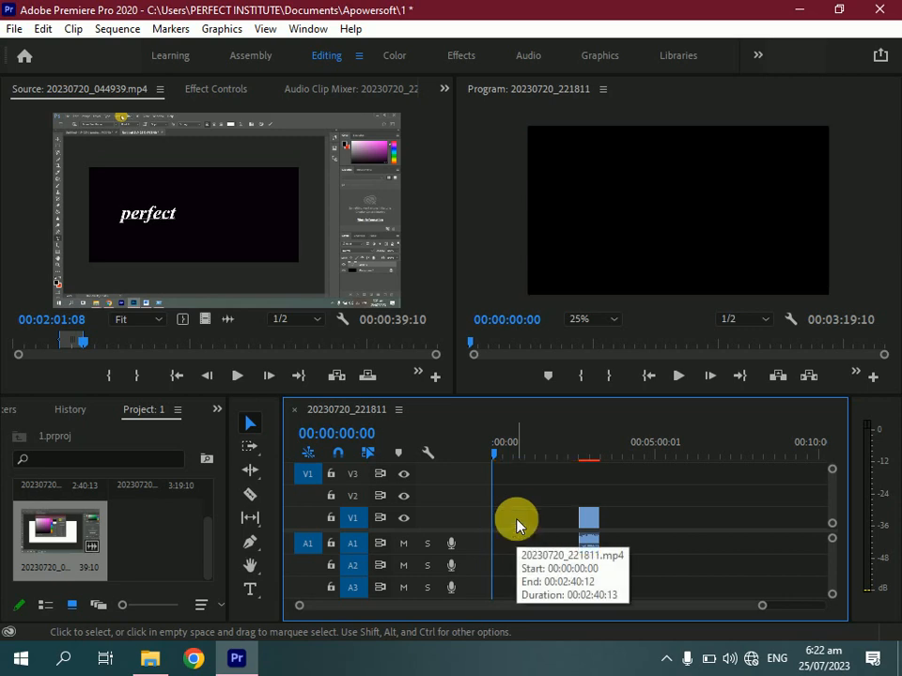
{"action": "key", "text": "ctrl+z"}
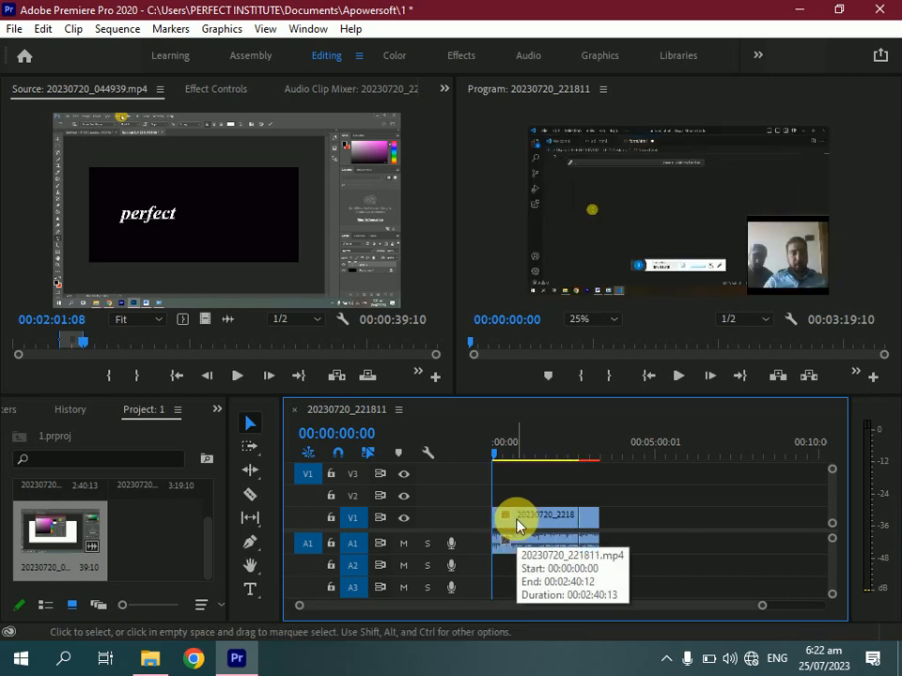
{"action": "left_click", "coordinate": [542, 549]}
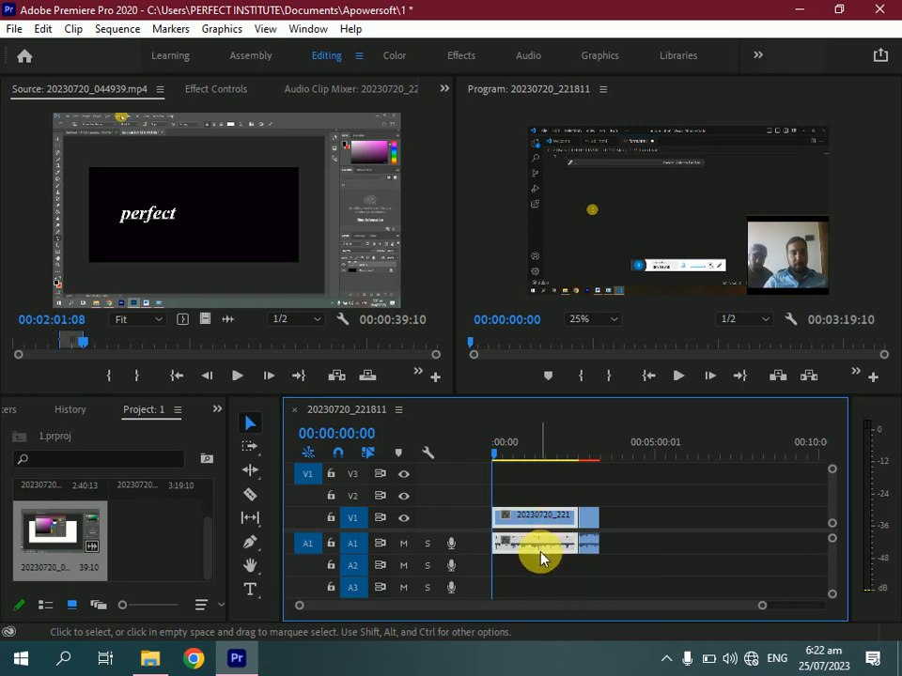
{"action": "right_click", "coordinate": [544, 550]}
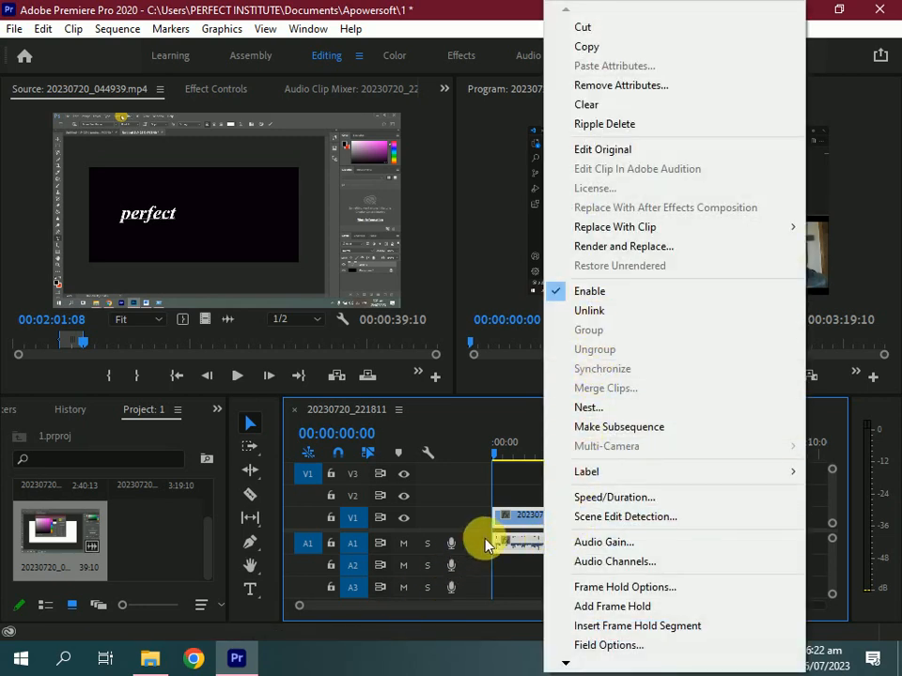
{"action": "left_click", "coordinate": [507, 526]}
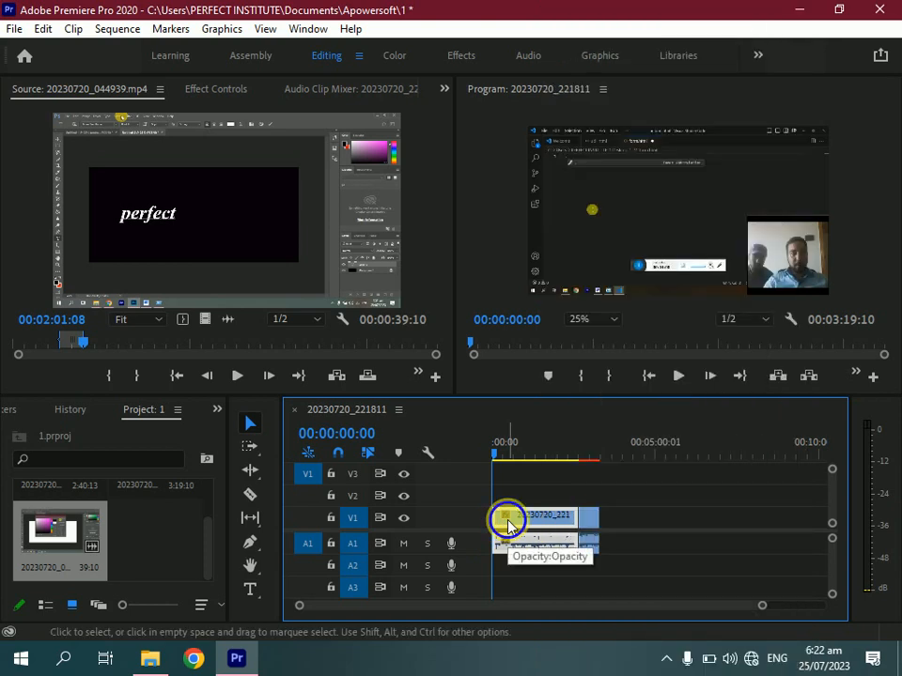
{"action": "right_click", "coordinate": [505, 520]}
{"action": "left_click", "coordinate": [504, 520]}
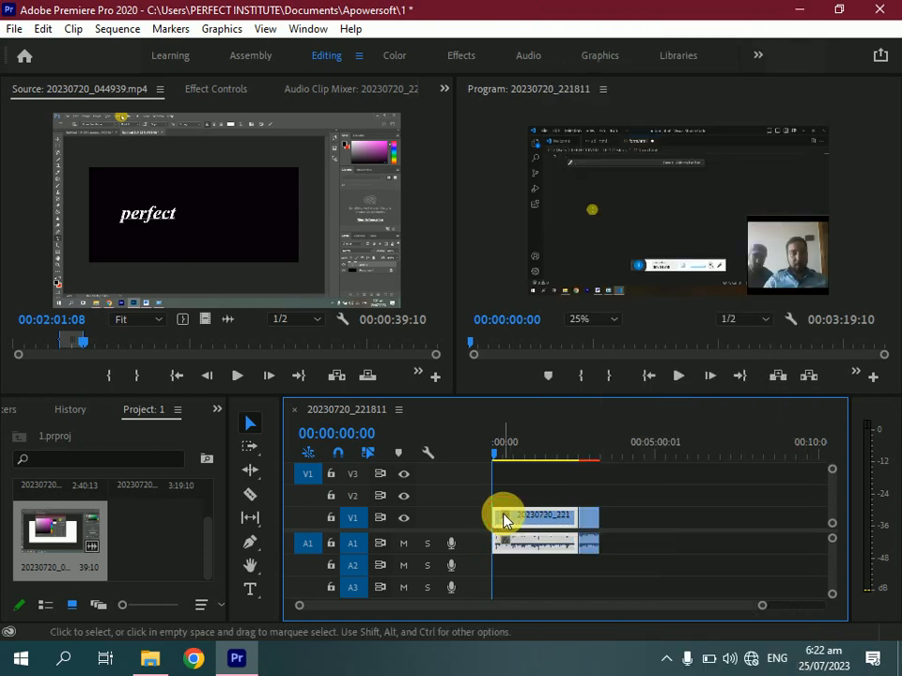
{"action": "right_click", "coordinate": [504, 519]}
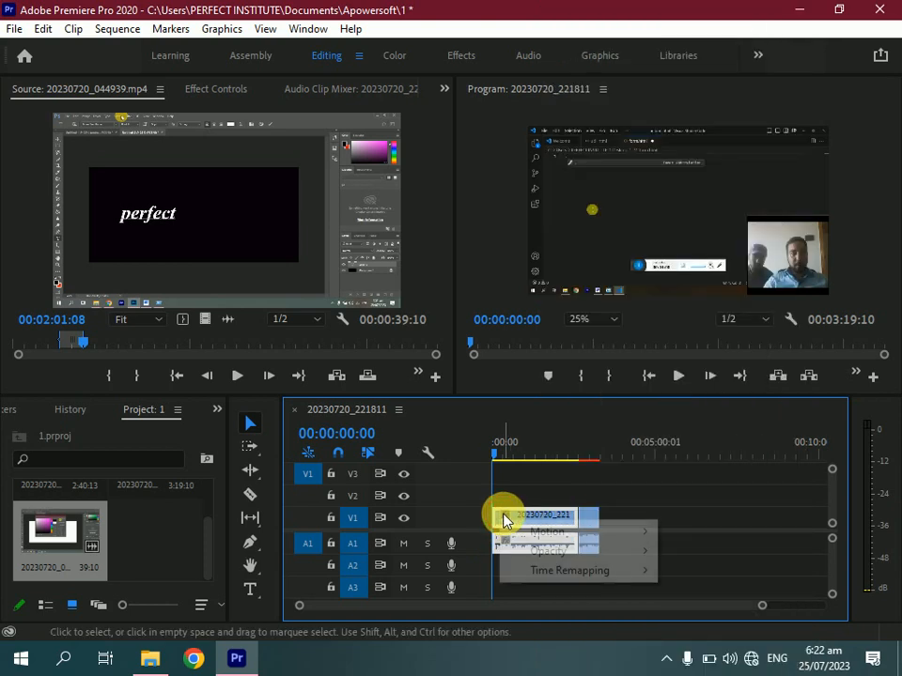
{"action": "left_click", "coordinate": [578, 492]}
Unlink the first clip's video and audio, then delete its audio from A1
{"action": "right_click", "coordinate": [565, 516]}
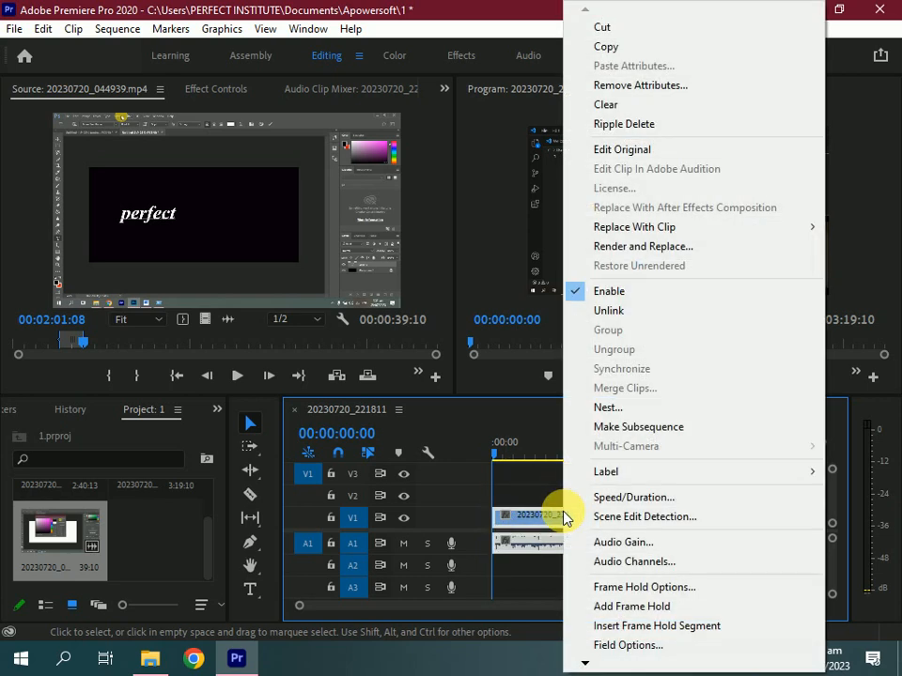
{"action": "left_click", "coordinate": [657, 320]}
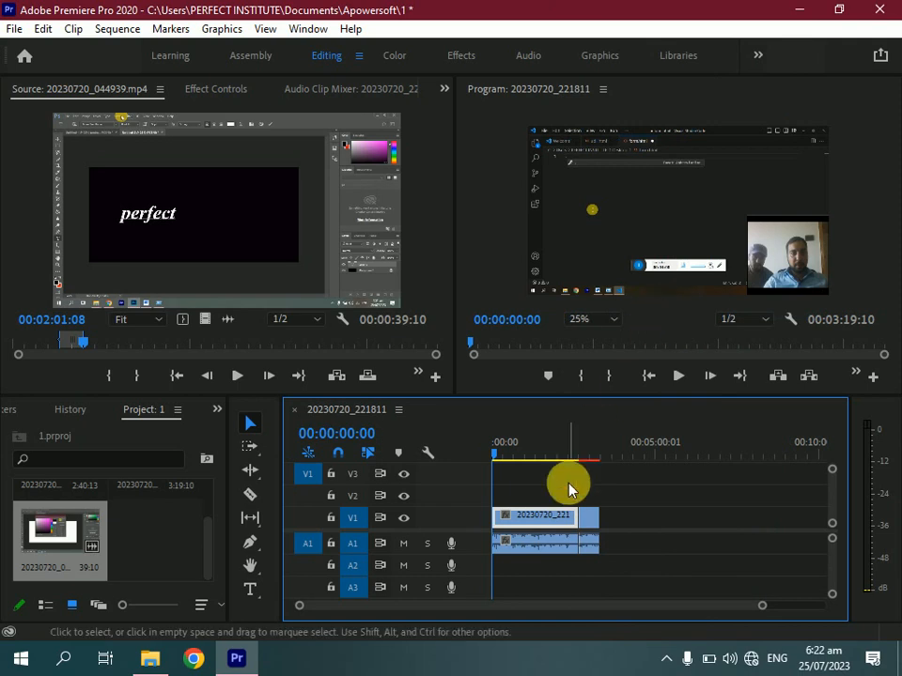
{"action": "left_click", "coordinate": [547, 550]}
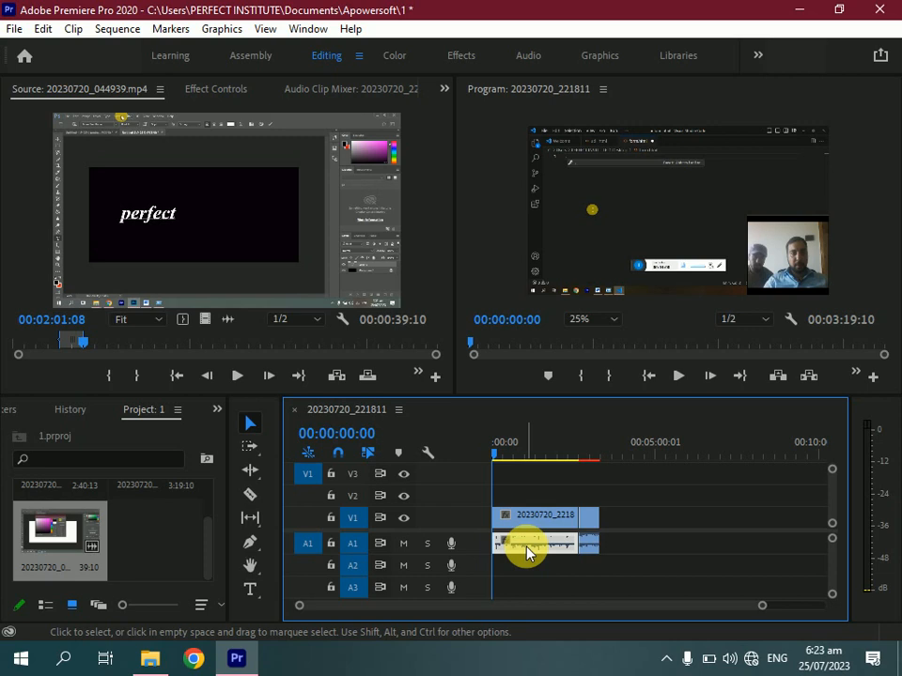
{"action": "key", "text": "Delete"}
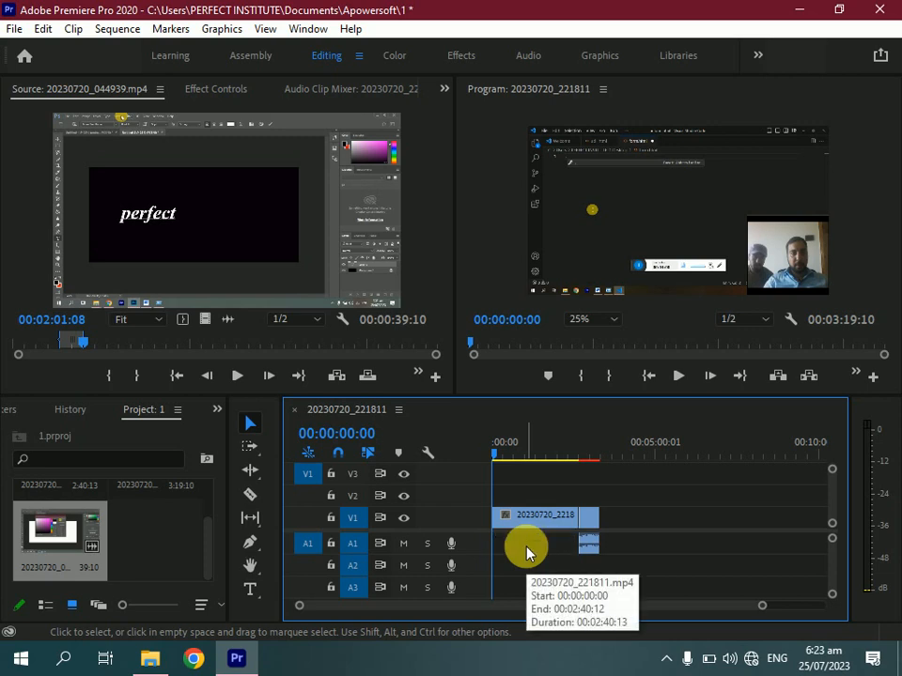
Unlink the second clip's video and audio, then remove its audio from A1
{"action": "right_click", "coordinate": [589, 524]}
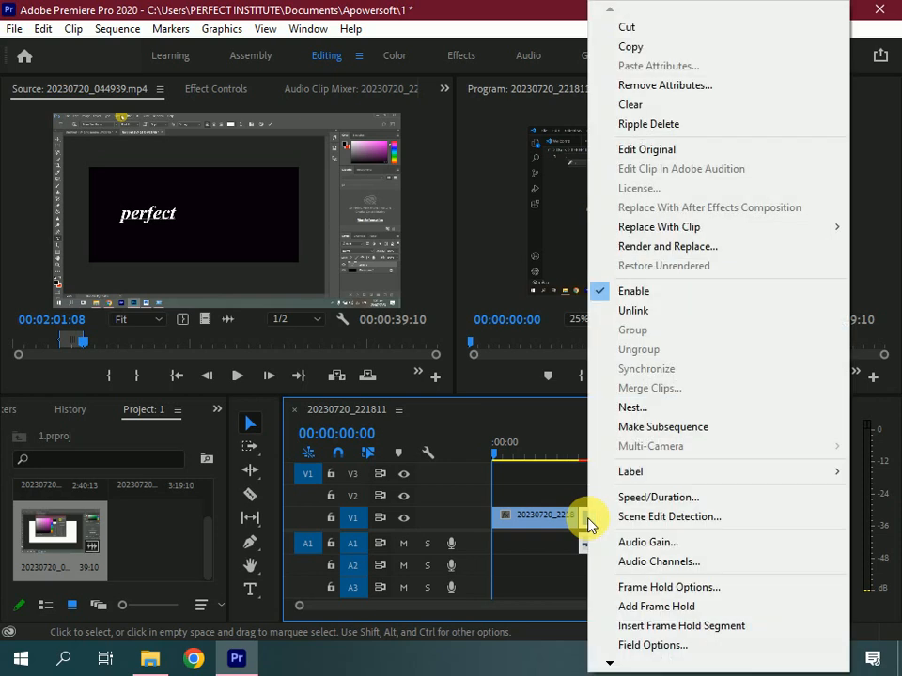
{"action": "left_click", "coordinate": [683, 321]}
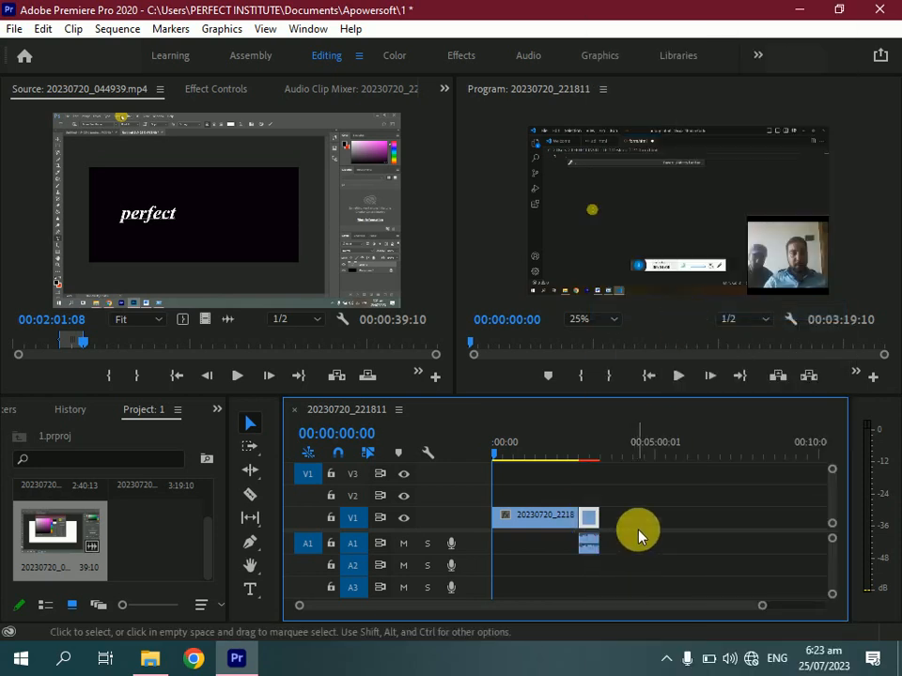
{"action": "left_click", "coordinate": [593, 548]}
{"action": "left_click_drag", "start_coordinate": [587, 531], "coordinate": [533, 517]}
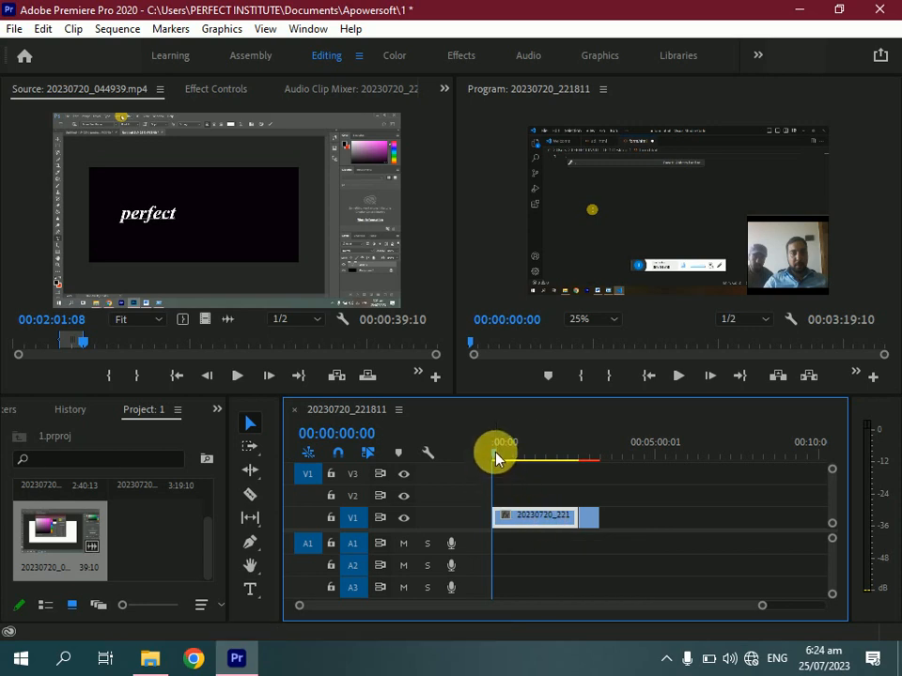
Play back the sequence around the cut between the two clips and return to the Selection tool
{"action": "left_click_drag", "start_coordinate": [494, 456], "coordinate": [569, 495]}
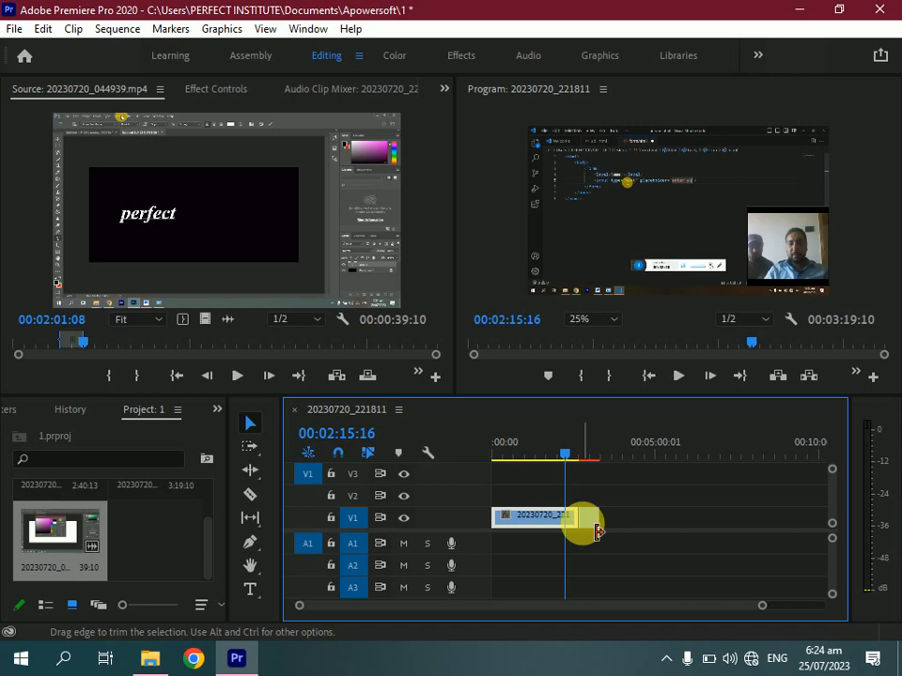
{"action": "left_click", "coordinate": [678, 376]}
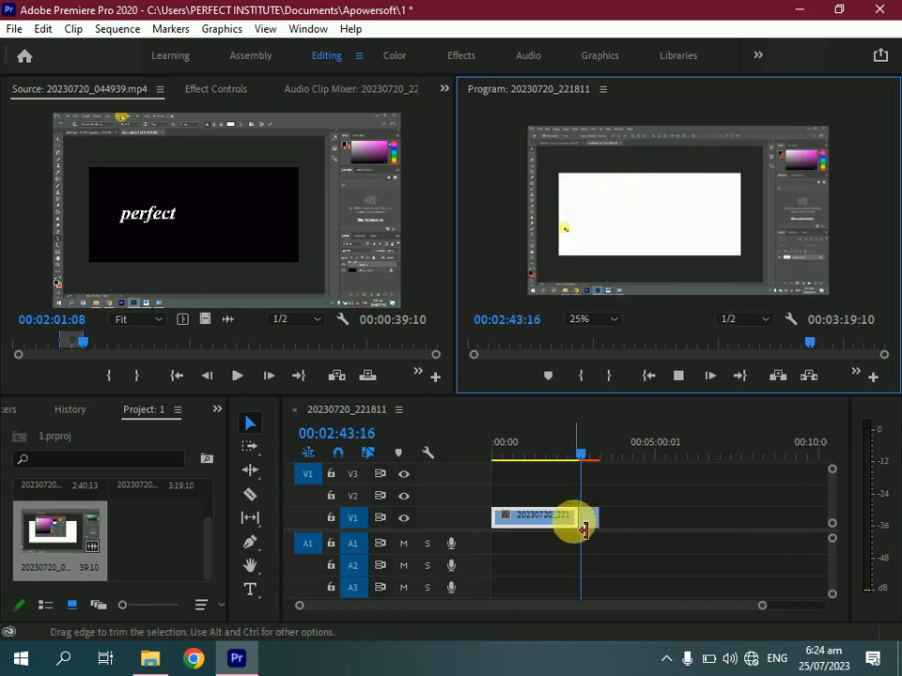
{"action": "left_click", "coordinate": [583, 531]}
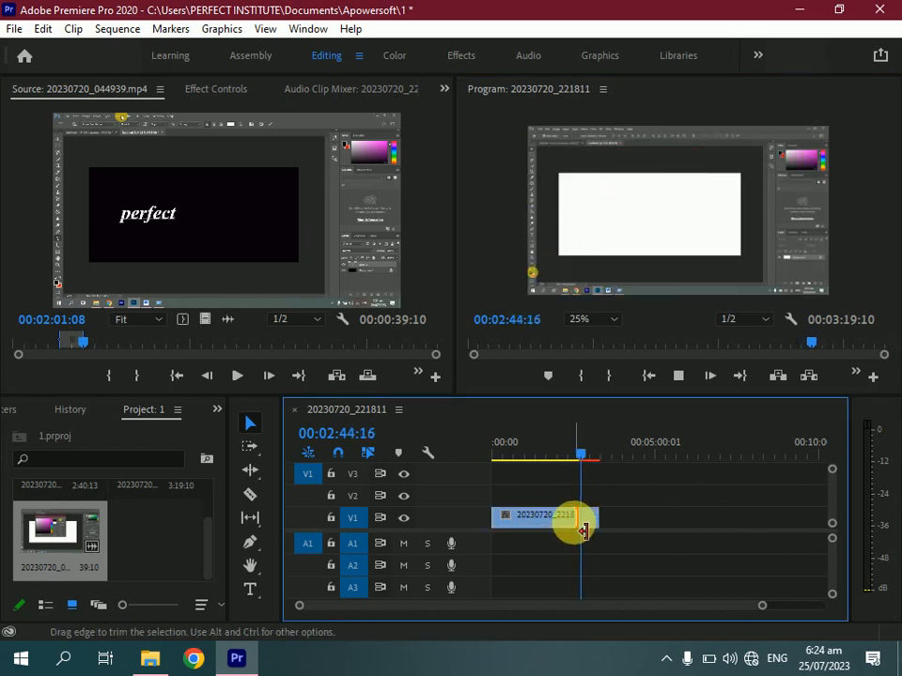
{"action": "left_click", "coordinate": [569, 456]}
{"action": "mouse_move", "coordinate": [568, 457]}
{"action": "left_mouse_down"}
{"action": "mouse_move", "coordinate": [587, 465]}
{"action": "mouse_move", "coordinate": [567, 458]}
{"action": "left_mouse_up"}
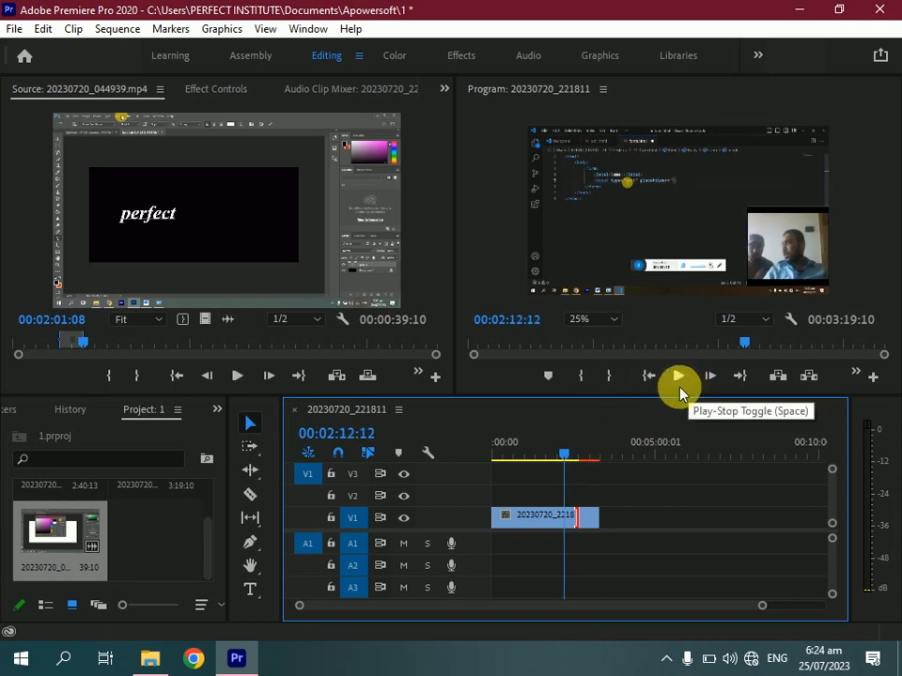
{"action": "left_click", "coordinate": [248, 427]}
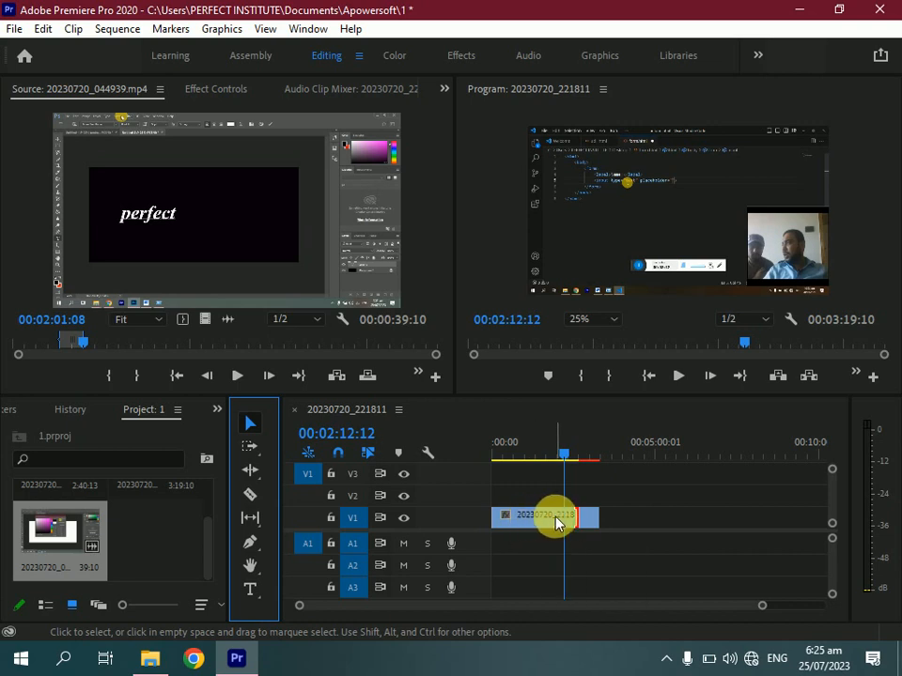
Apply the default transition at the edit point between the two clips on V1
{"action": "left_click", "coordinate": [589, 528]}
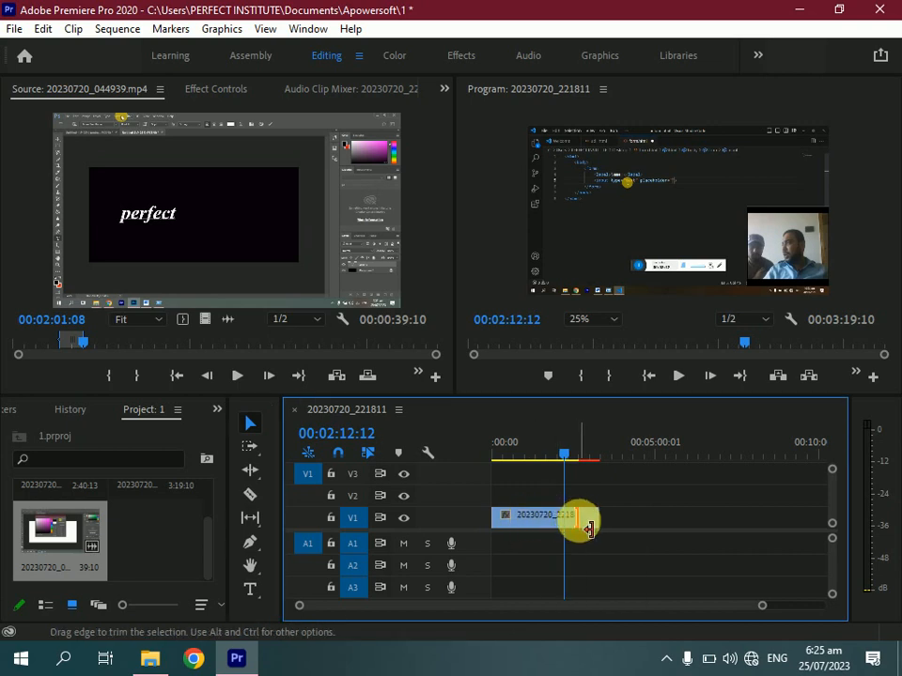
{"action": "right_click", "coordinate": [578, 526]}
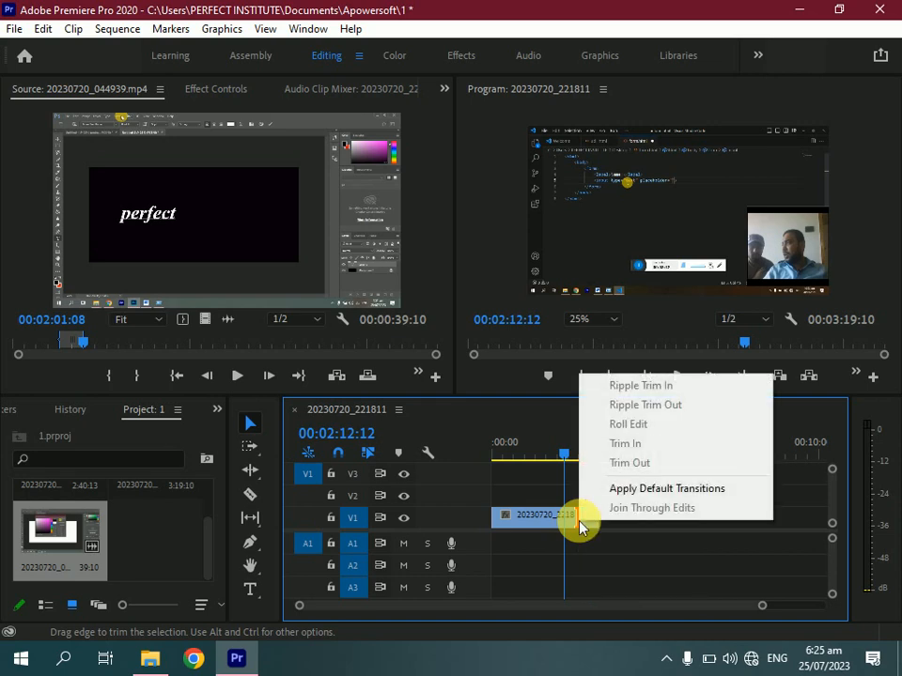
{"action": "left_click", "coordinate": [640, 488]}
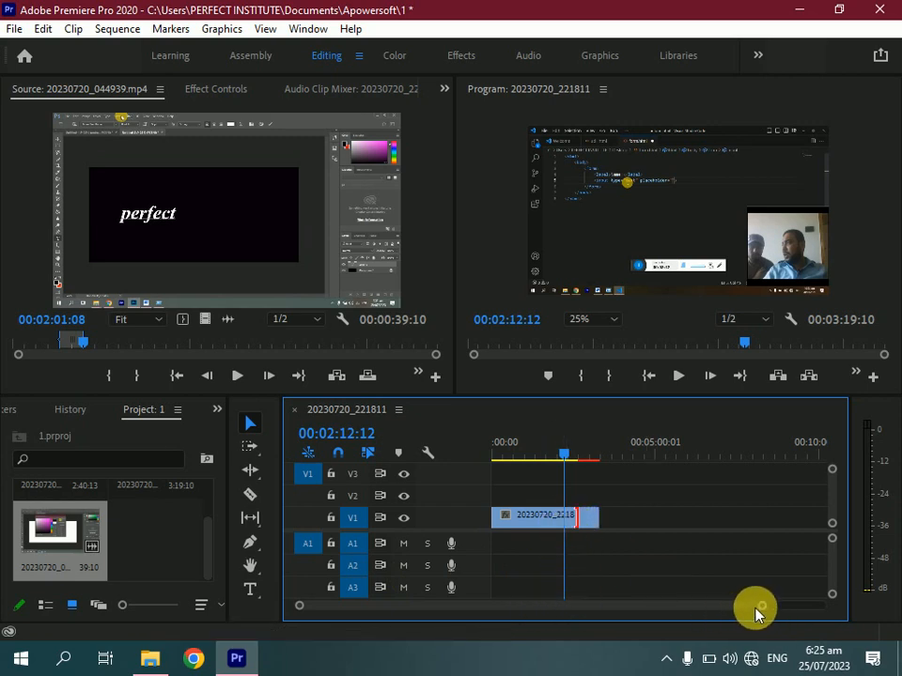
Zoom into the timeline to examine the transition at the edit point between the two clips
{"action": "mouse_move", "coordinate": [598, 517]}
{"action": "left_mouse_down"}
{"action": "mouse_move", "coordinate": [626, 523]}
{"action": "mouse_move", "coordinate": [594, 534]}
{"action": "left_mouse_up"}
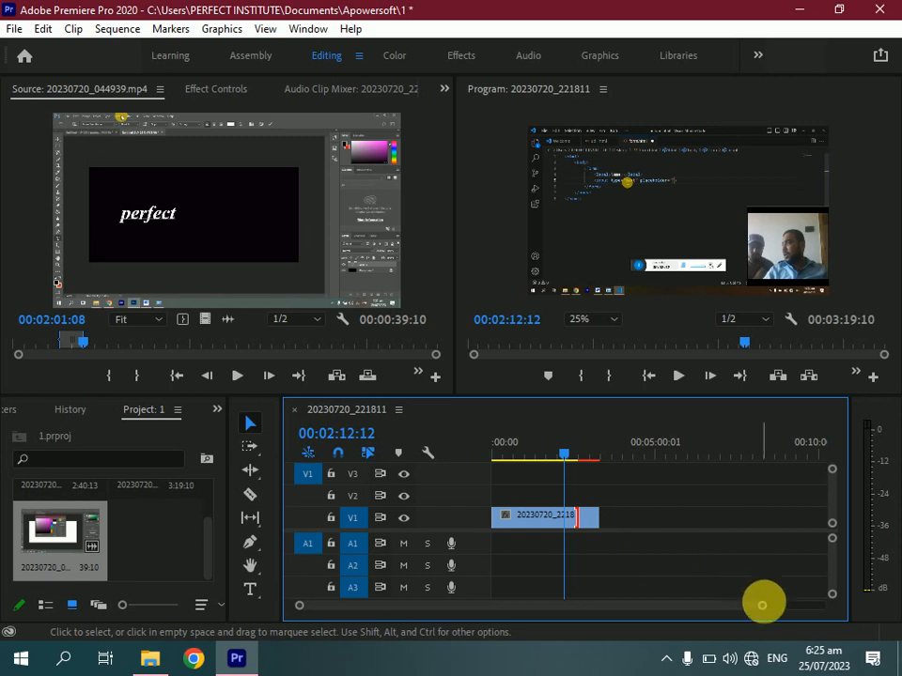
{"action": "left_click_drag", "start_coordinate": [770, 612], "coordinate": [470, 617]}
{"action": "scroll", "coordinate": [469, 615], "scroll_direction": "down", "scroll_amount": 2}
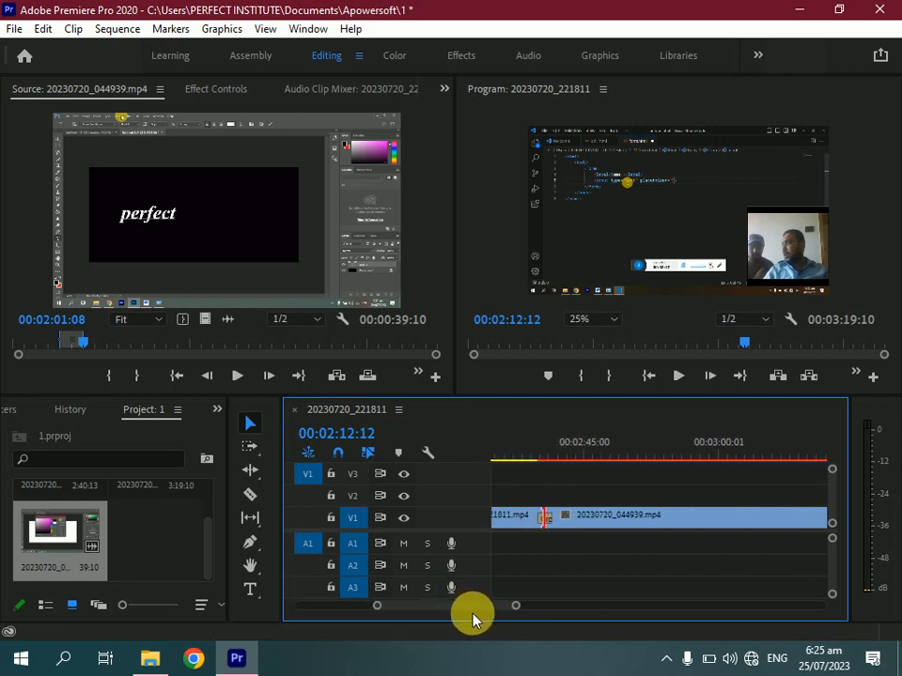
{"action": "left_click", "coordinate": [552, 524]}
{"action": "left_click_drag", "start_coordinate": [514, 605], "coordinate": [469, 602]}
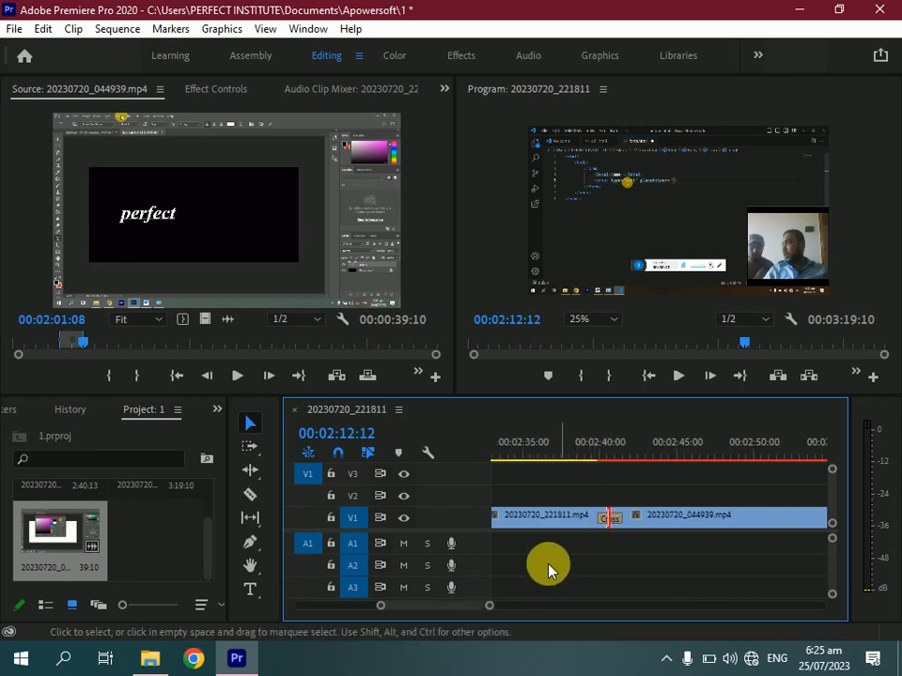
{"action": "left_click_drag", "start_coordinate": [488, 606], "coordinate": [447, 607]}
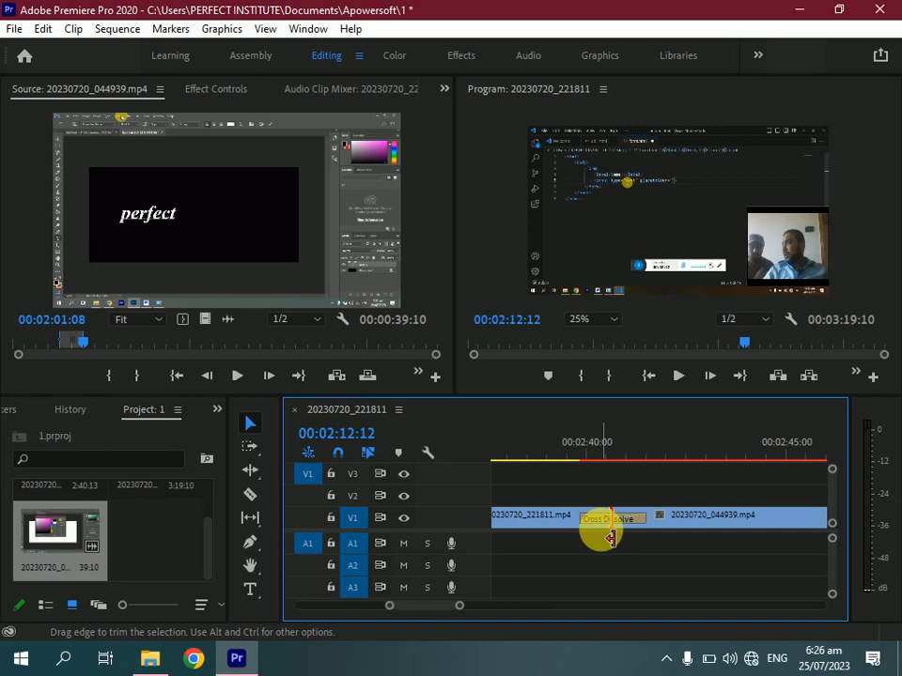
{"action": "left_click", "coordinate": [564, 521]}
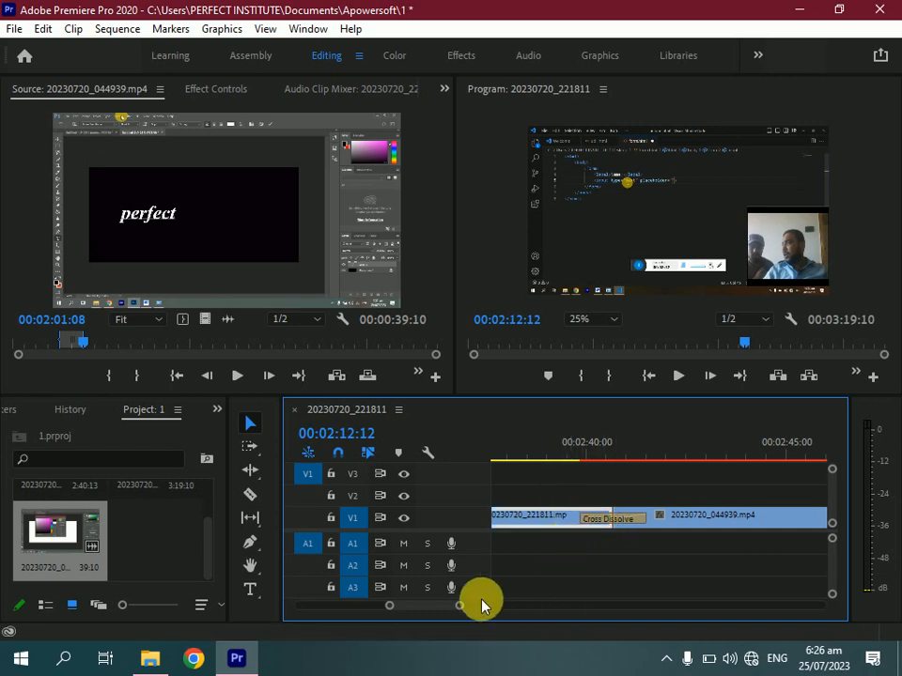
{"action": "left_click_drag", "start_coordinate": [463, 607], "coordinate": [486, 607]}
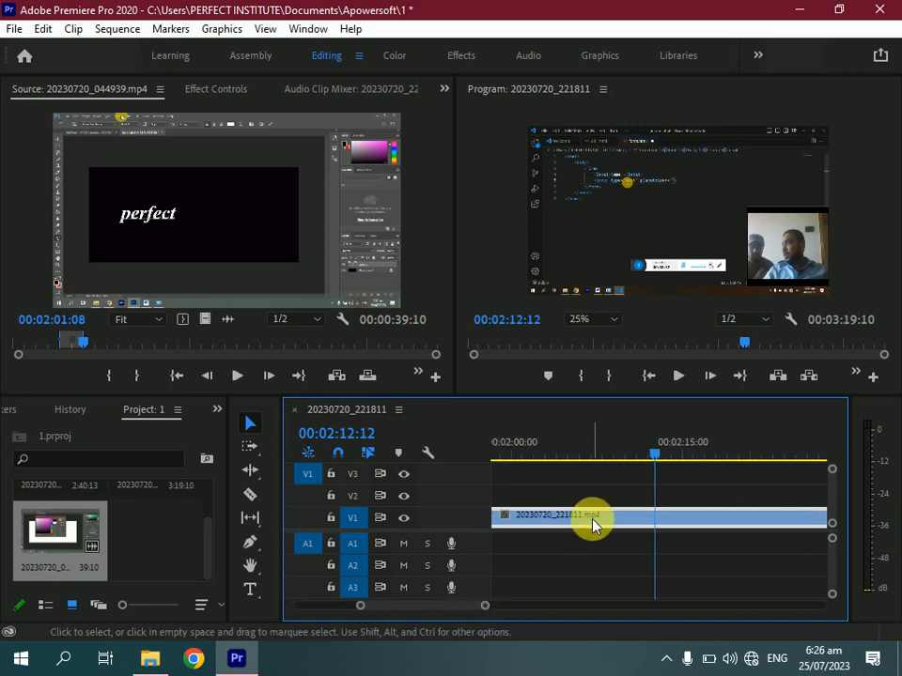
{"action": "mouse_move", "coordinate": [590, 519]}
{"action": "left_mouse_down"}
{"action": "mouse_move", "coordinate": [632, 523]}
{"action": "mouse_move", "coordinate": [586, 522]}
{"action": "left_mouse_up"}
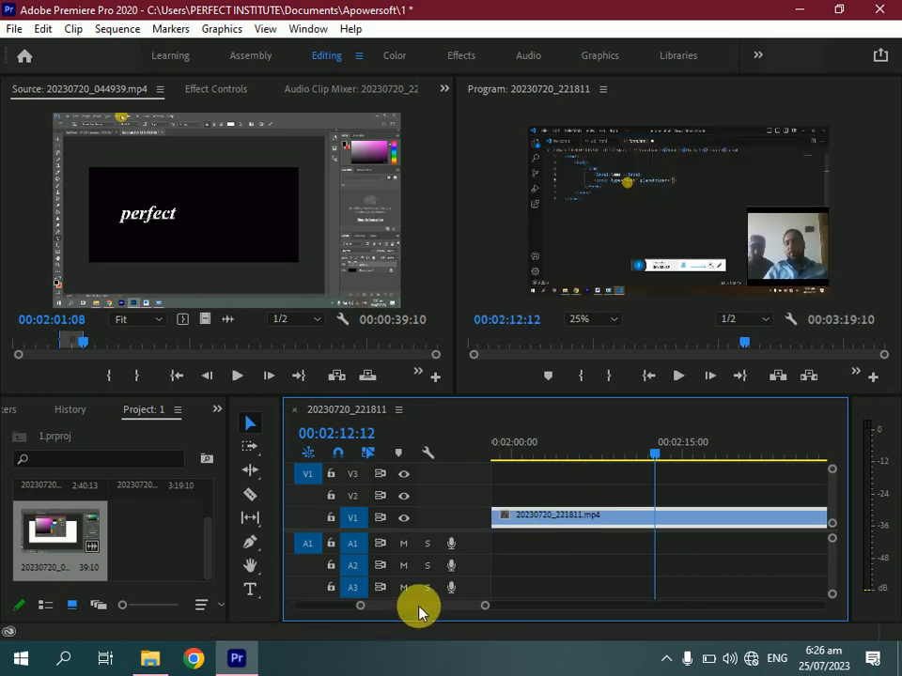
{"action": "left_click_drag", "start_coordinate": [417, 604], "coordinate": [438, 611]}
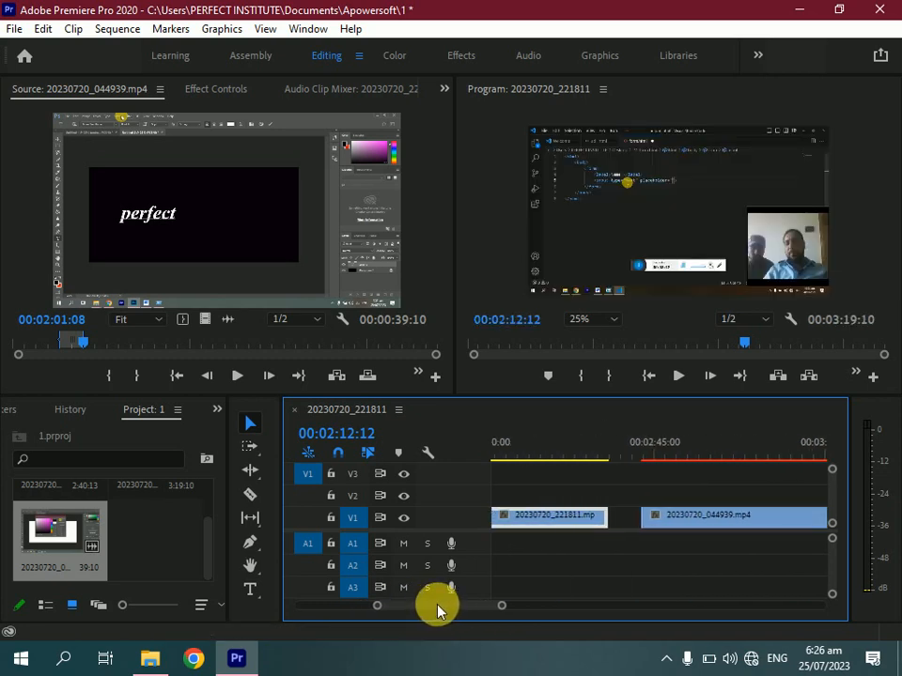
Move the second clip left against the first clip and apply the default Cross Dissolve at their edit point
{"action": "left_click", "coordinate": [671, 522]}
{"action": "left_click_drag", "start_coordinate": [670, 524], "coordinate": [640, 527]}
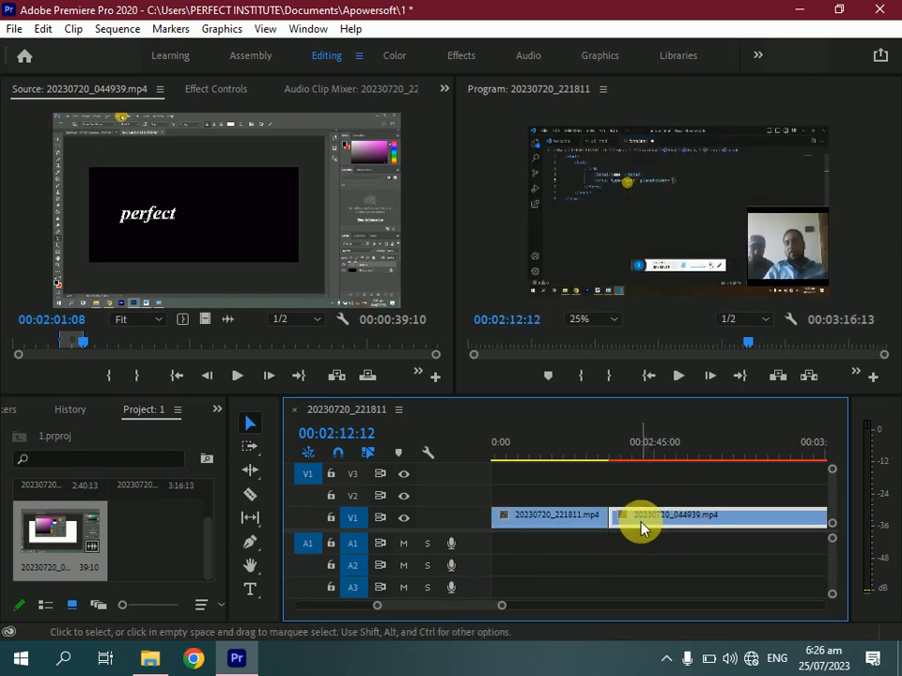
{"action": "left_click", "coordinate": [592, 514]}
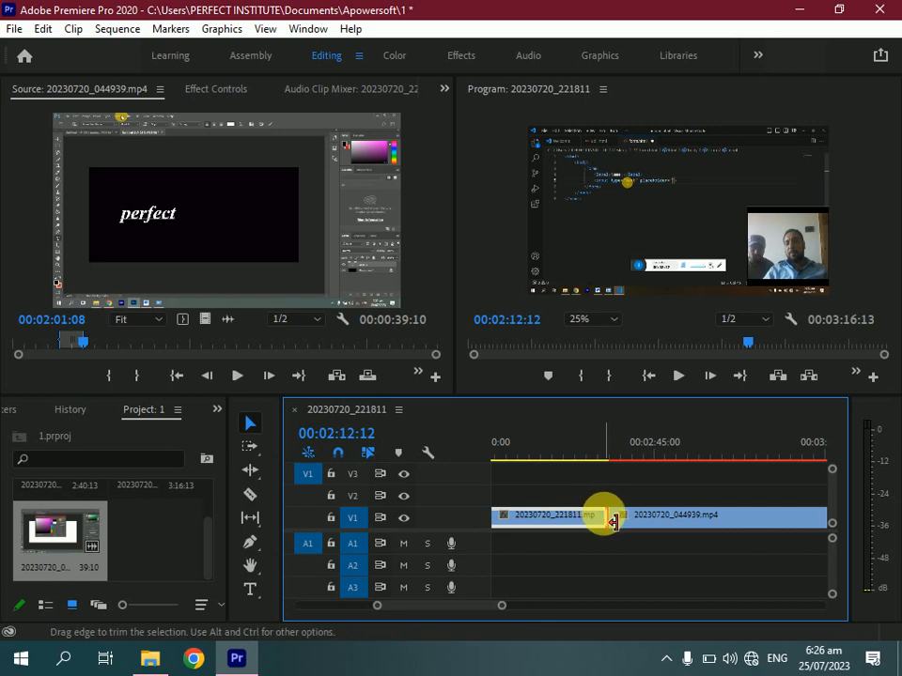
{"action": "right_click", "coordinate": [605, 520]}
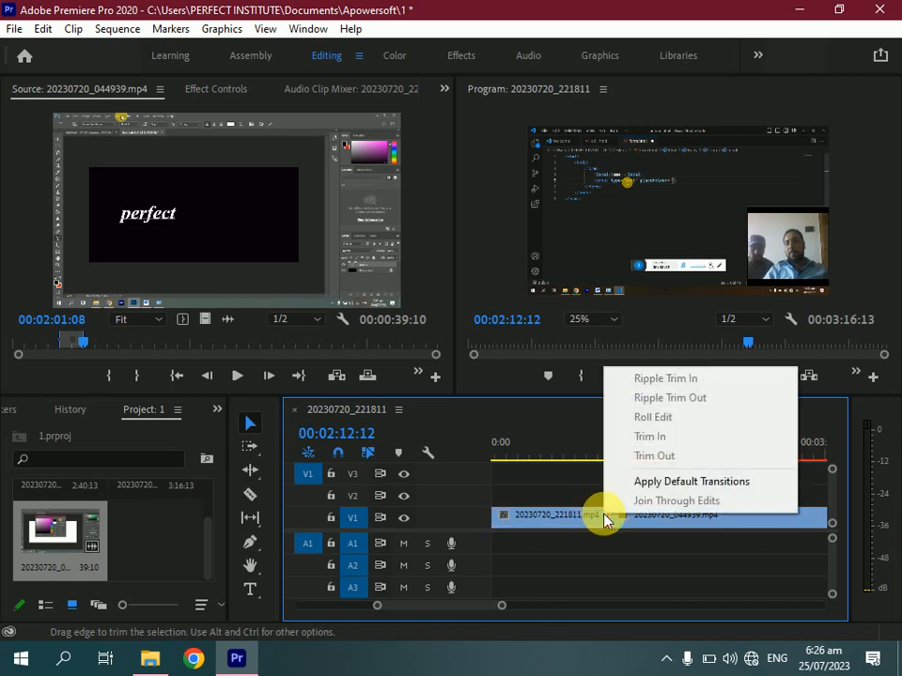
{"action": "left_click", "coordinate": [670, 495]}
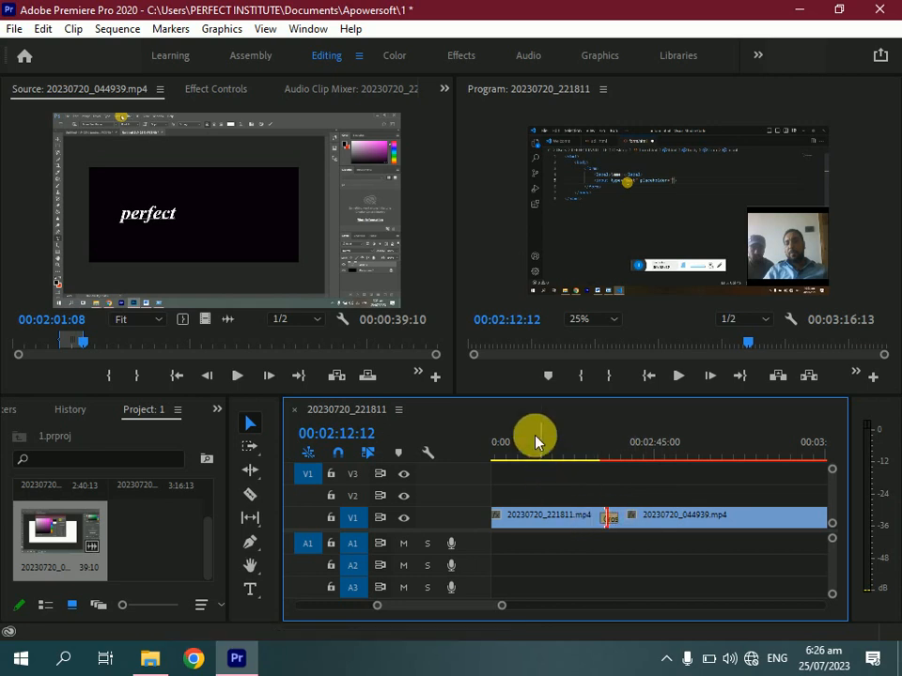
{"action": "left_click", "coordinate": [542, 523]}
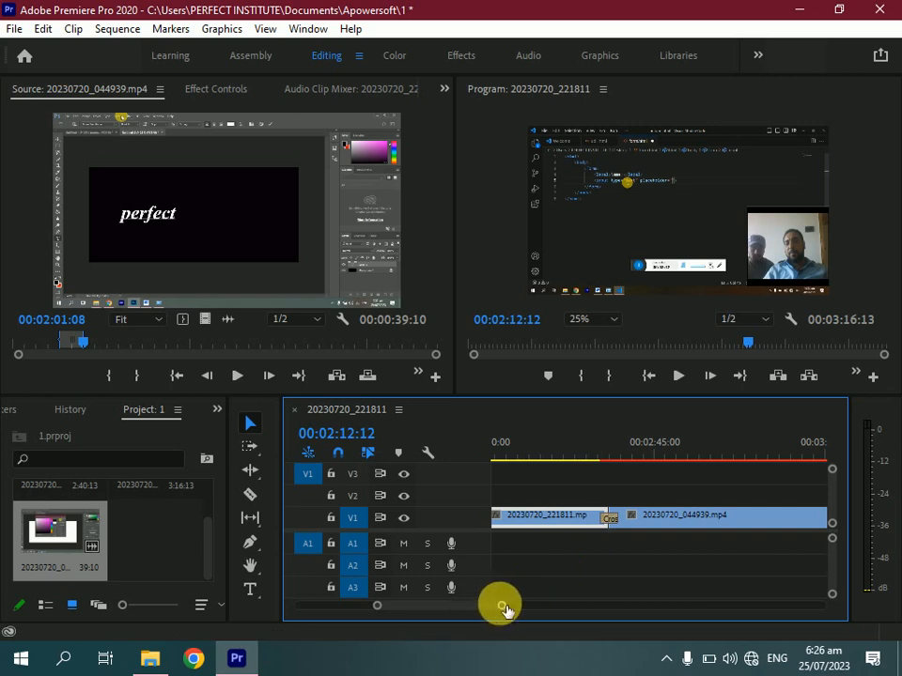
{"action": "left_click_drag", "start_coordinate": [505, 611], "coordinate": [469, 601]}
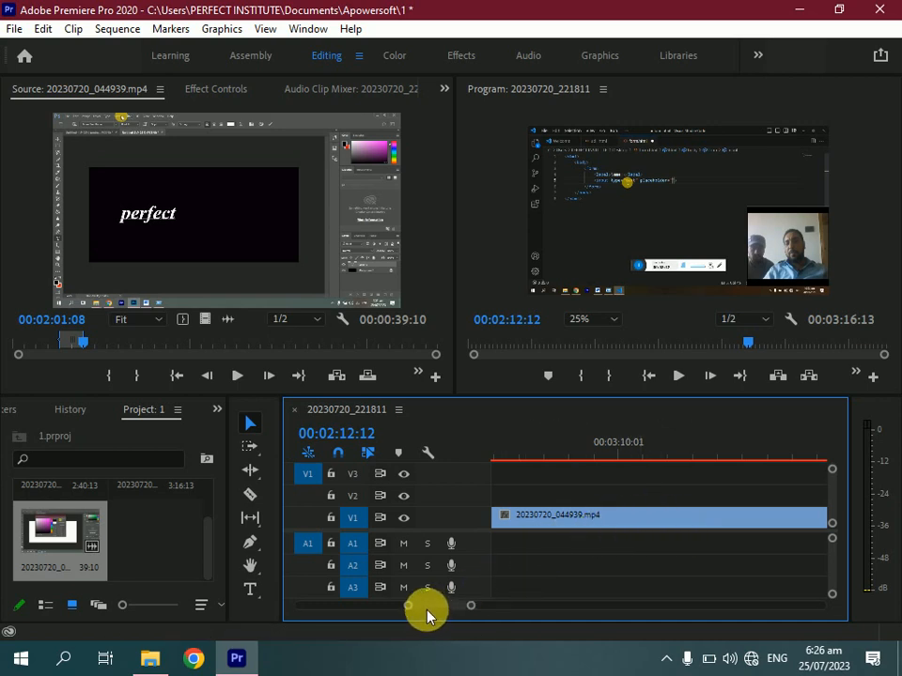
{"action": "left_click_drag", "start_coordinate": [422, 606], "coordinate": [411, 608]}
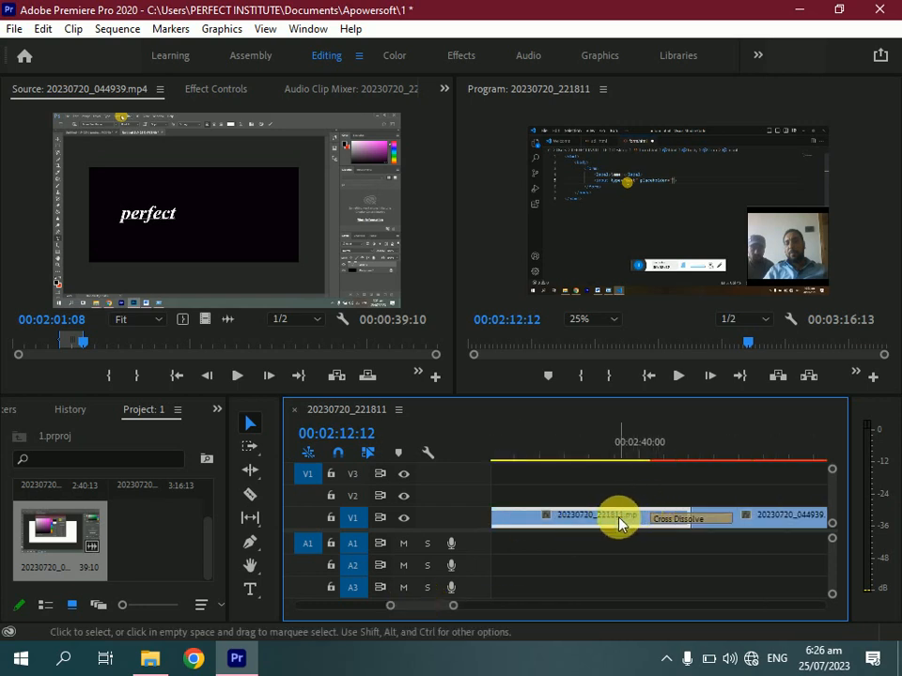
Play back the sequence through the Cross Dissolve at the edit point between the two clips
{"action": "left_click", "coordinate": [674, 381]}
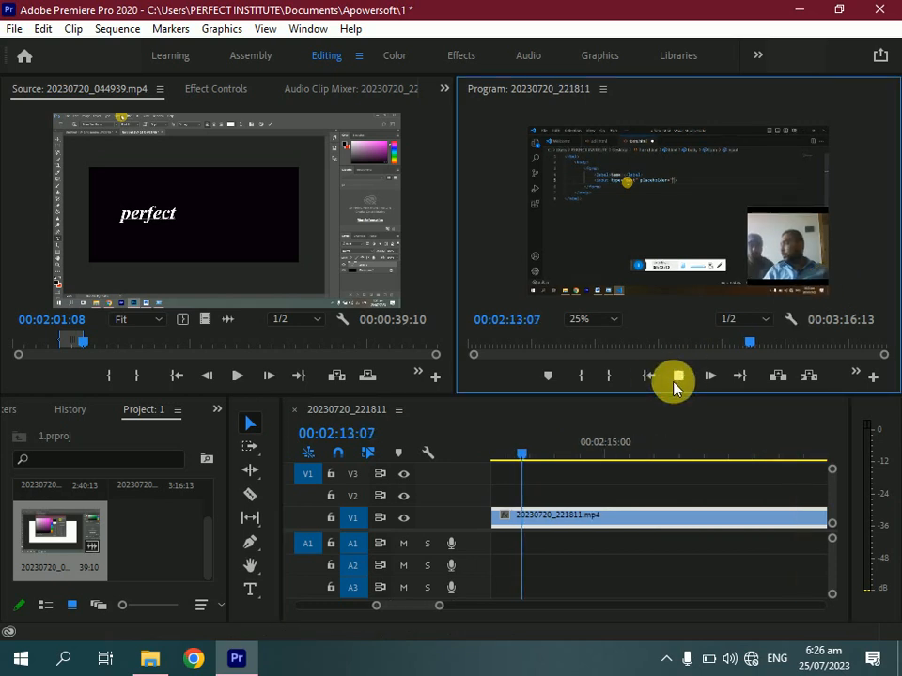
{"action": "left_click", "coordinate": [677, 378]}
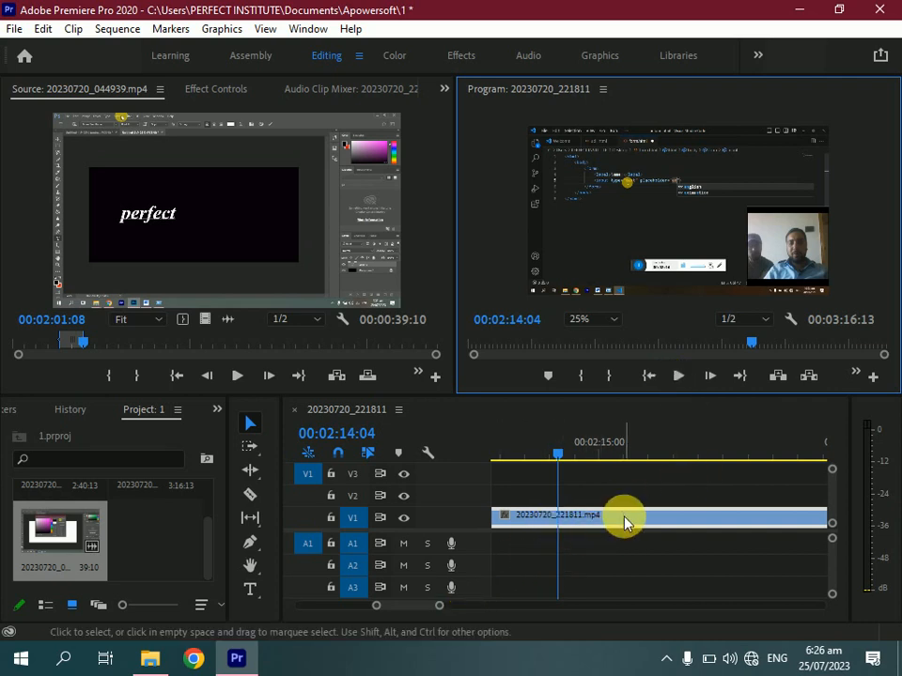
{"action": "left_click_drag", "start_coordinate": [560, 460], "coordinate": [723, 496]}
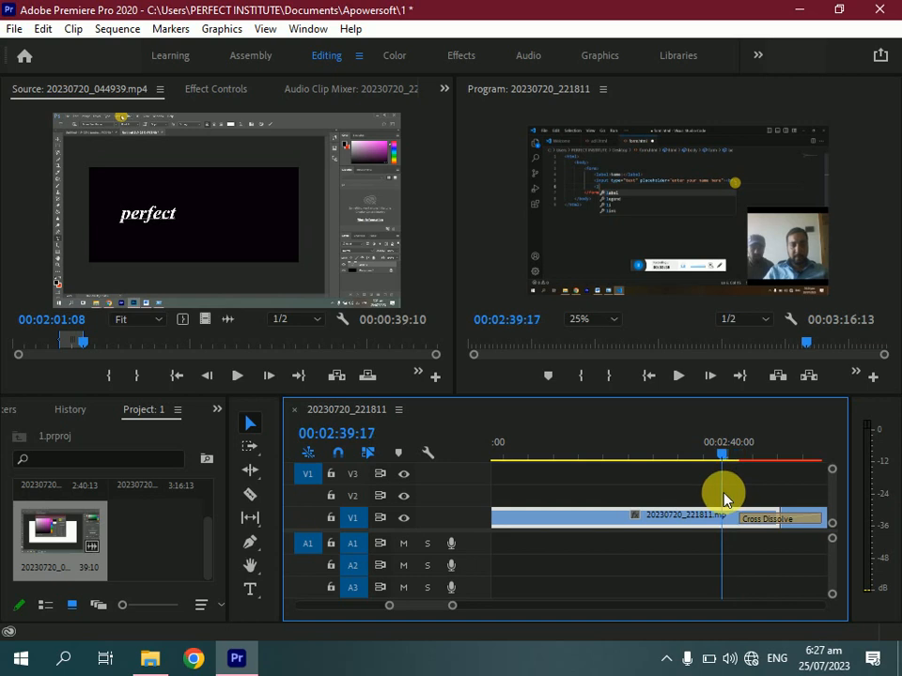
{"action": "left_click", "coordinate": [677, 375]}
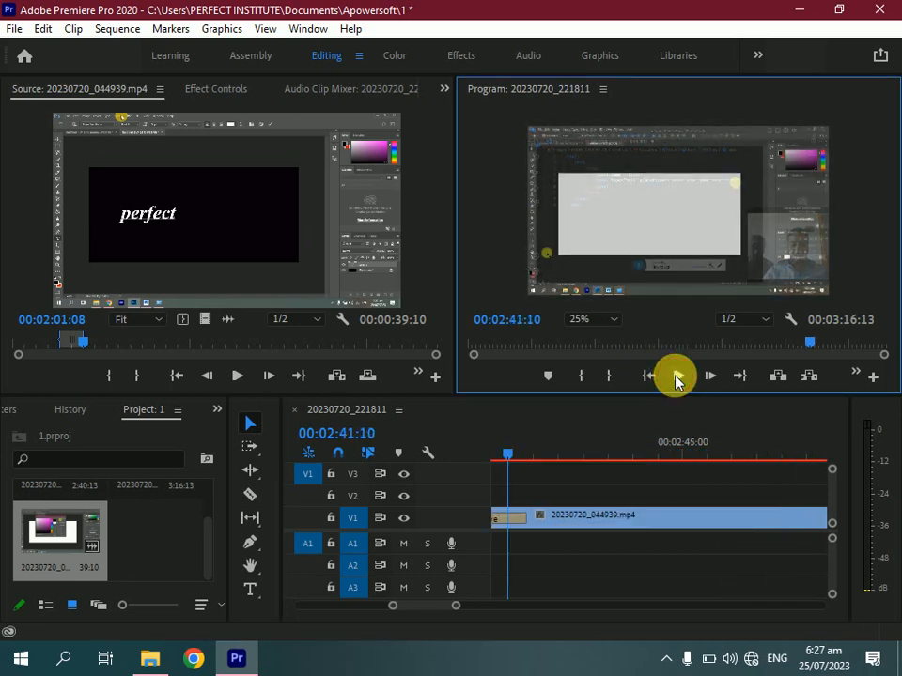
Lengthen the Cross Dissolve by extending its edge, and play back through the longer transition
{"action": "left_click", "coordinate": [516, 524]}
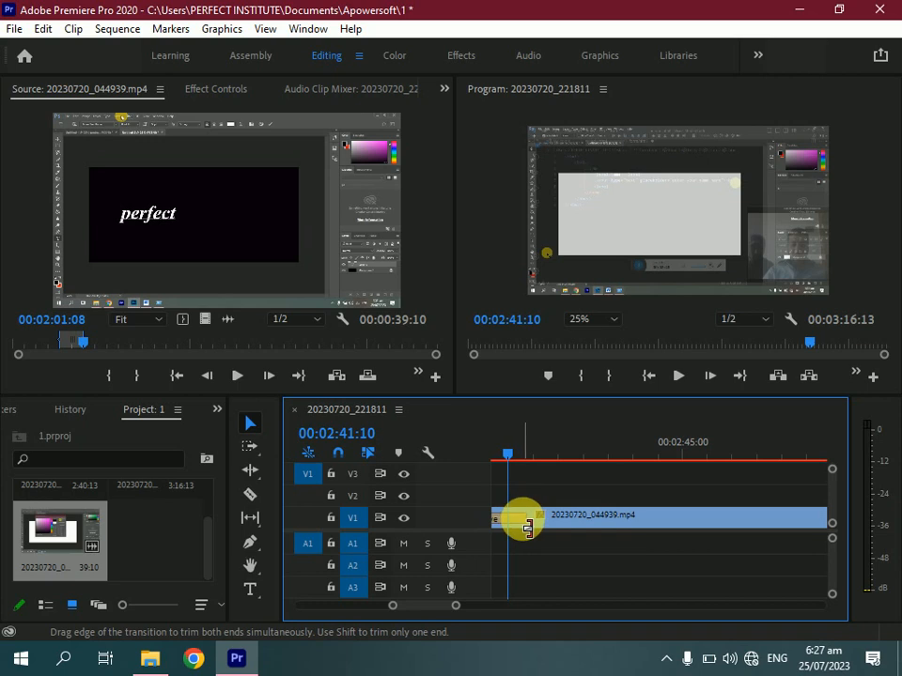
{"action": "left_click_drag", "start_coordinate": [527, 531], "coordinate": [614, 529]}
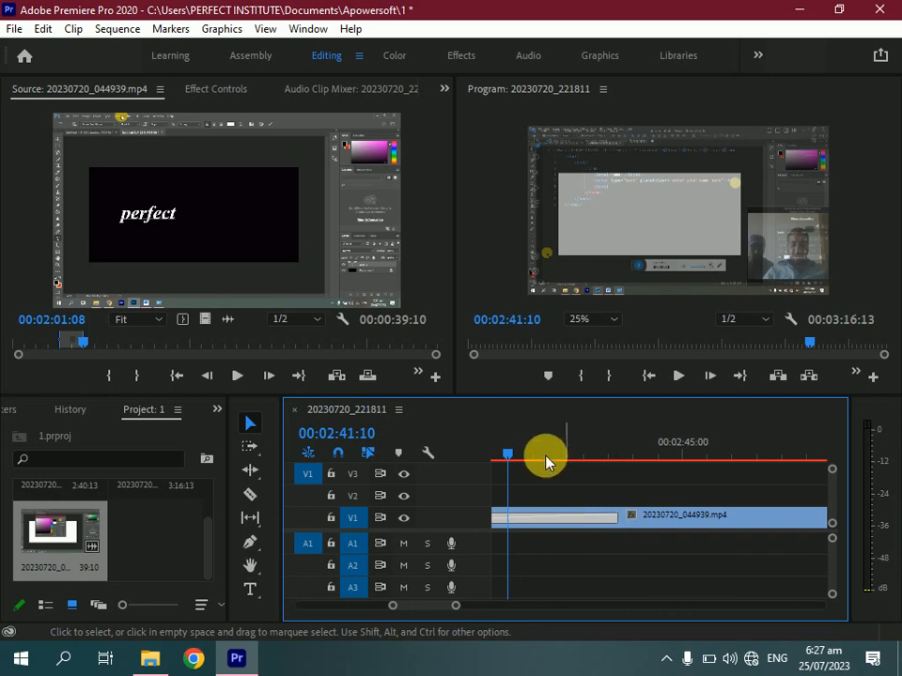
{"action": "left_click_drag", "start_coordinate": [509, 458], "coordinate": [604, 477]}
{"action": "left_click", "coordinate": [678, 375]}
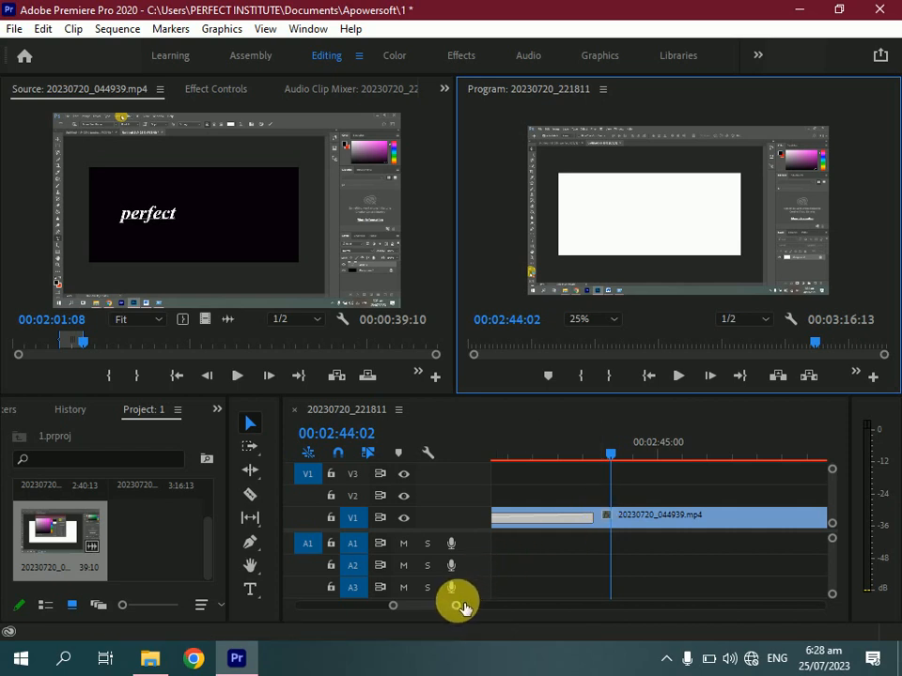
Zoom out the timeline and browse the Dissolve video transitions in the Effects panel
{"action": "left_click_drag", "start_coordinate": [462, 606], "coordinate": [588, 623]}
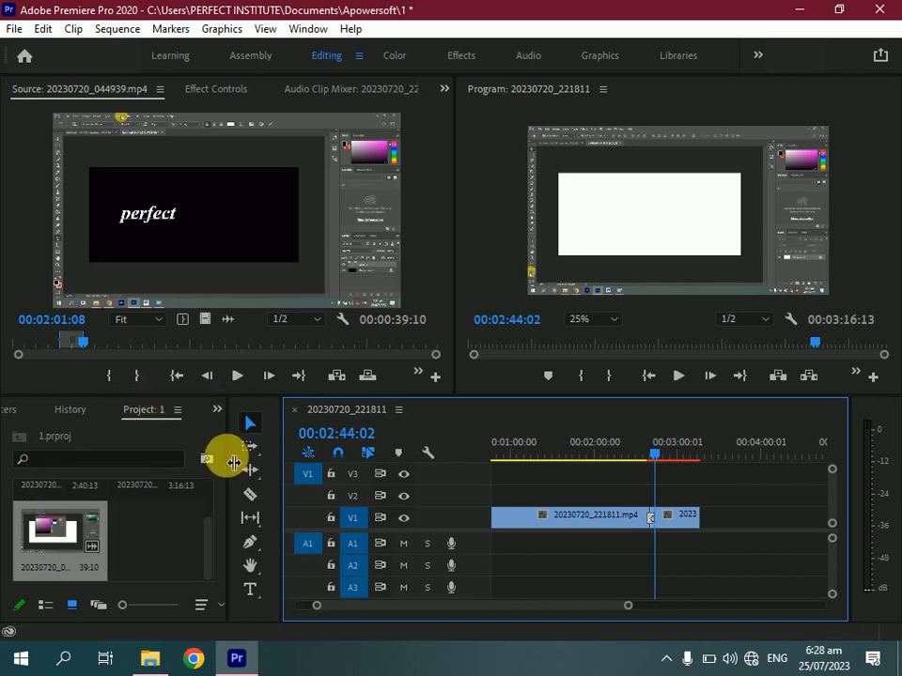
{"action": "left_click_drag", "start_coordinate": [234, 462], "coordinate": [444, 461]}
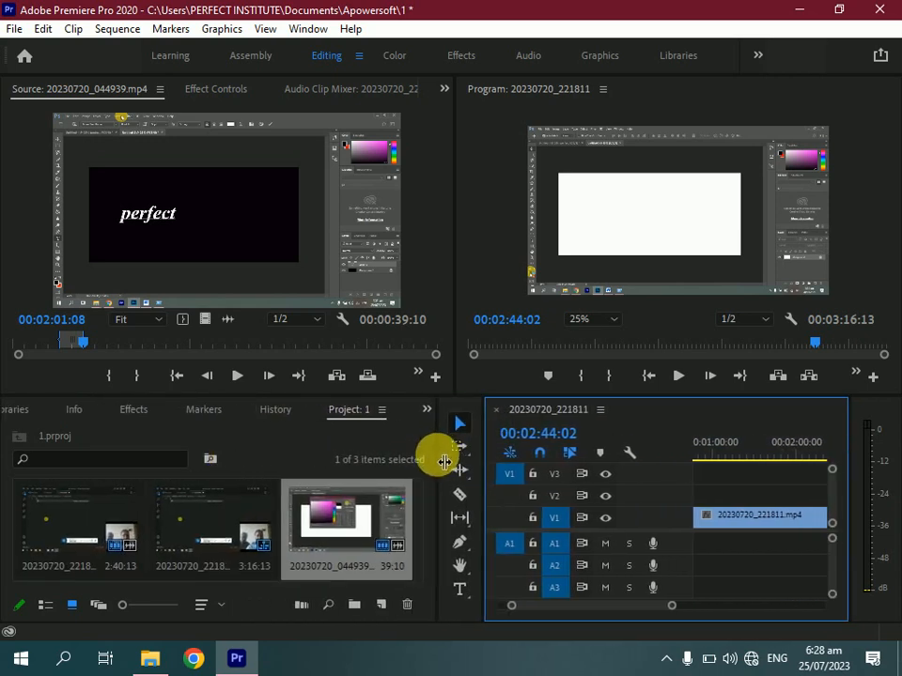
{"action": "left_click", "coordinate": [133, 411]}
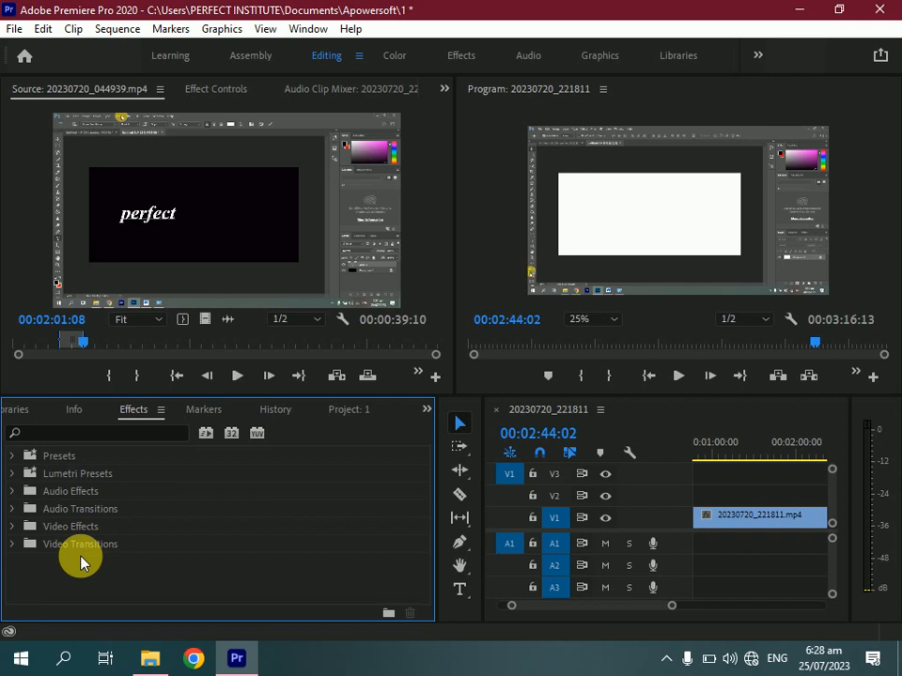
{"action": "left_click", "coordinate": [13, 544]}
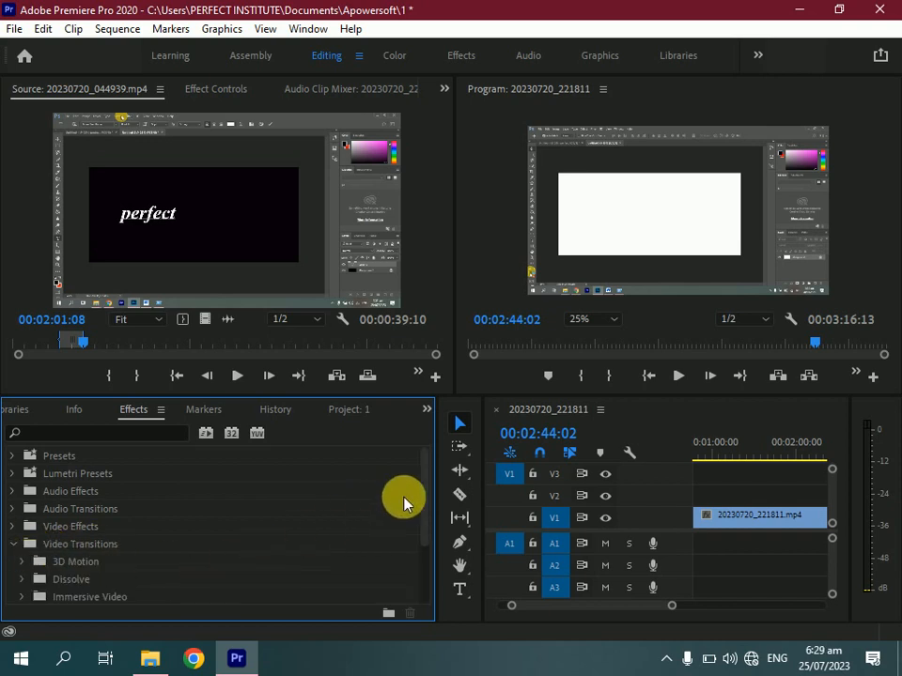
{"action": "left_click_drag", "start_coordinate": [427, 497], "coordinate": [428, 527]}
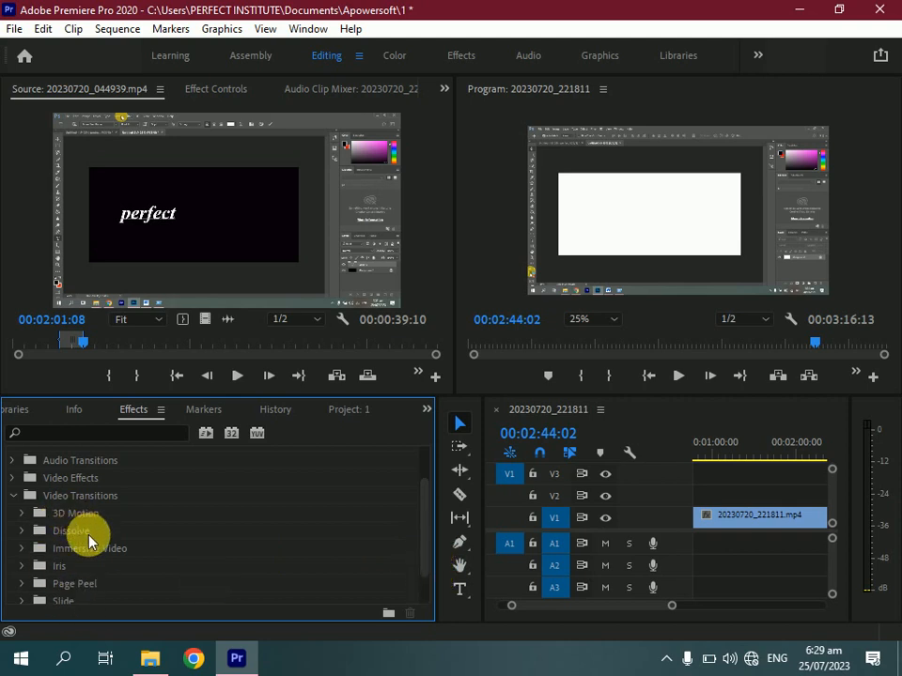
{"action": "double_click", "coordinate": [88, 533]}
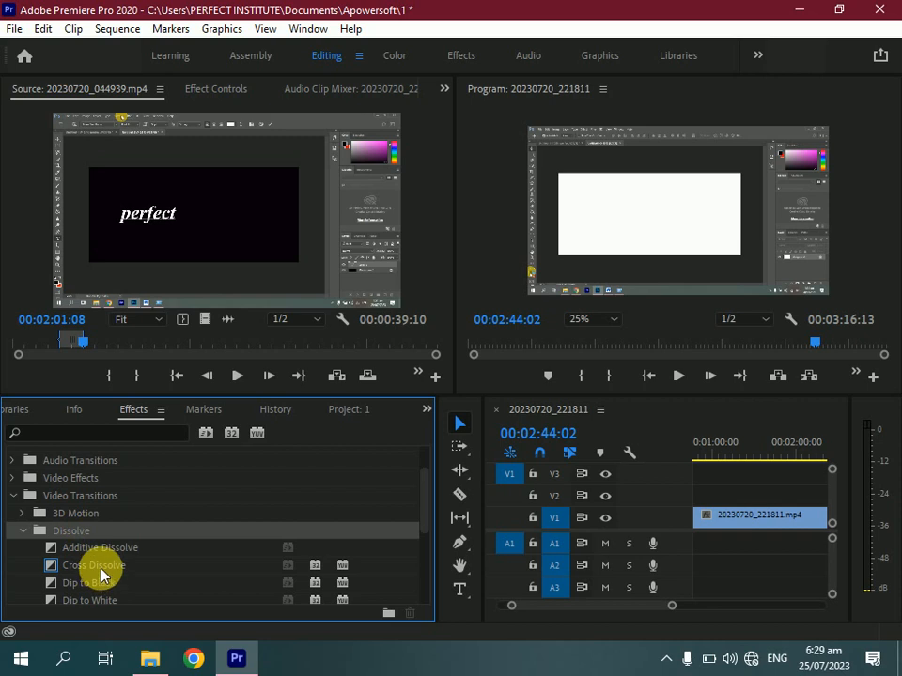
{"action": "left_click", "coordinate": [101, 573]}
{"action": "left_click", "coordinate": [100, 586]}
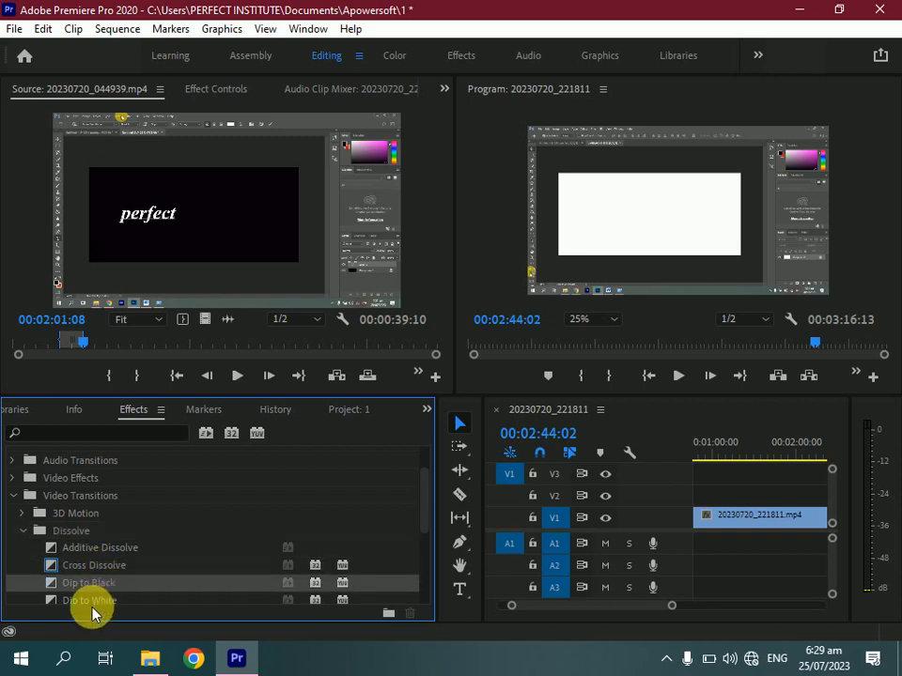
{"action": "left_click", "coordinate": [93, 602]}
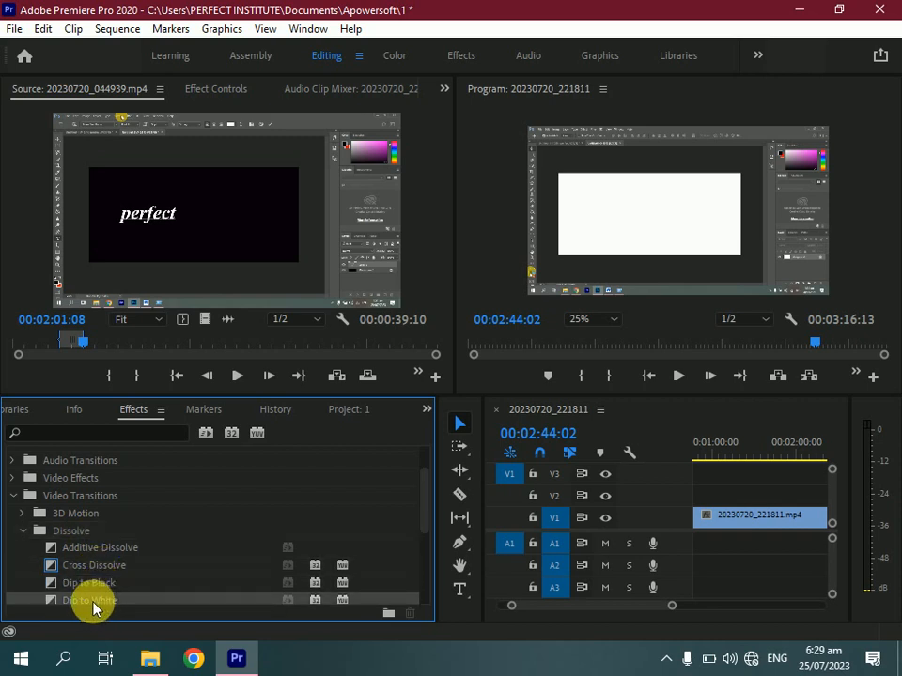
Delete the Cross Dissolve at the edit point and apply Dip to Black there instead
{"action": "left_click", "coordinate": [593, 612]}
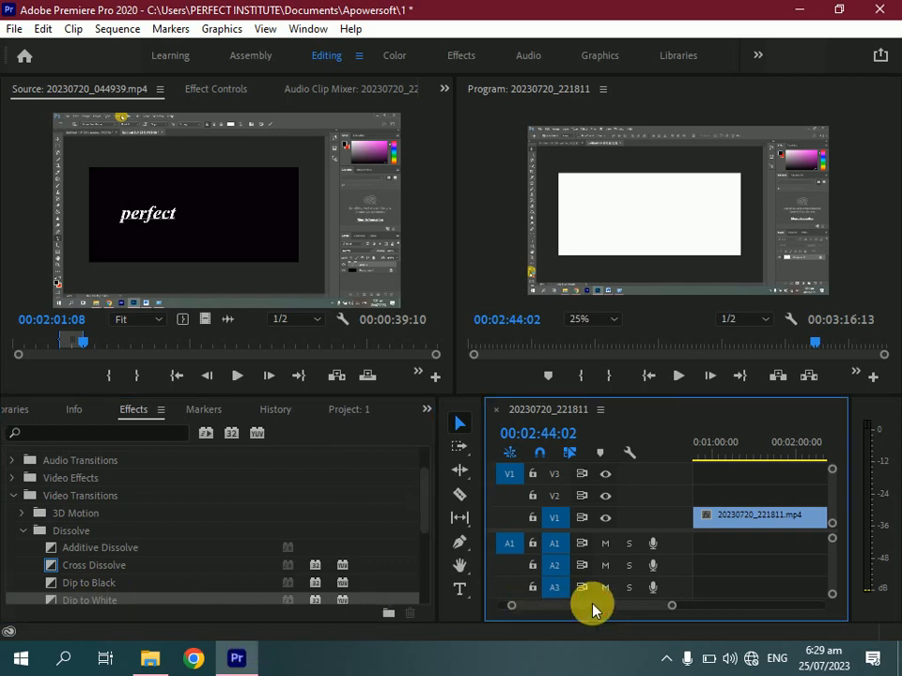
{"action": "left_click", "coordinate": [759, 527]}
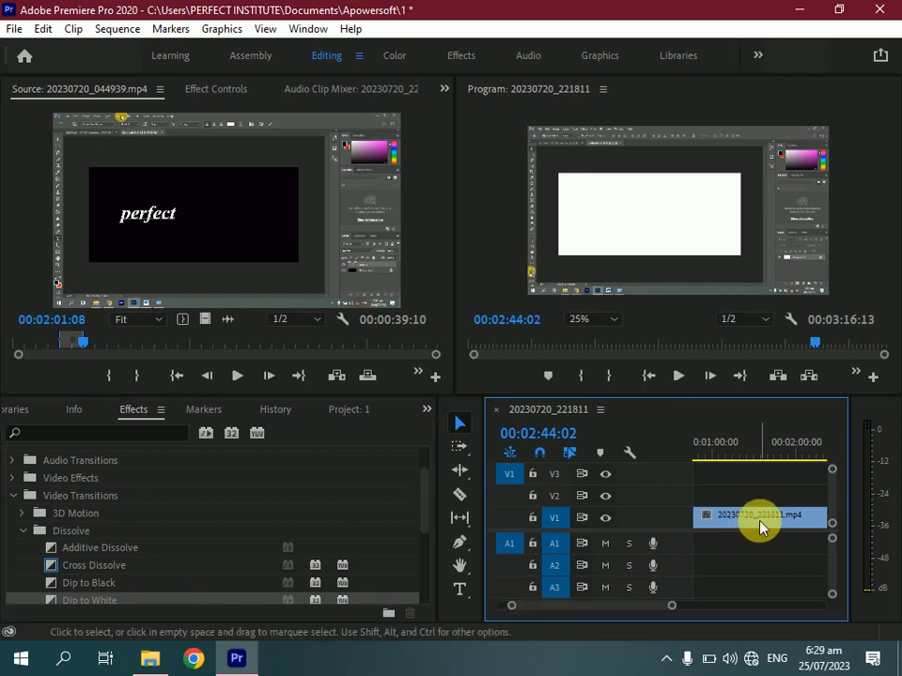
{"action": "left_click_drag", "start_coordinate": [759, 527], "coordinate": [741, 520]}
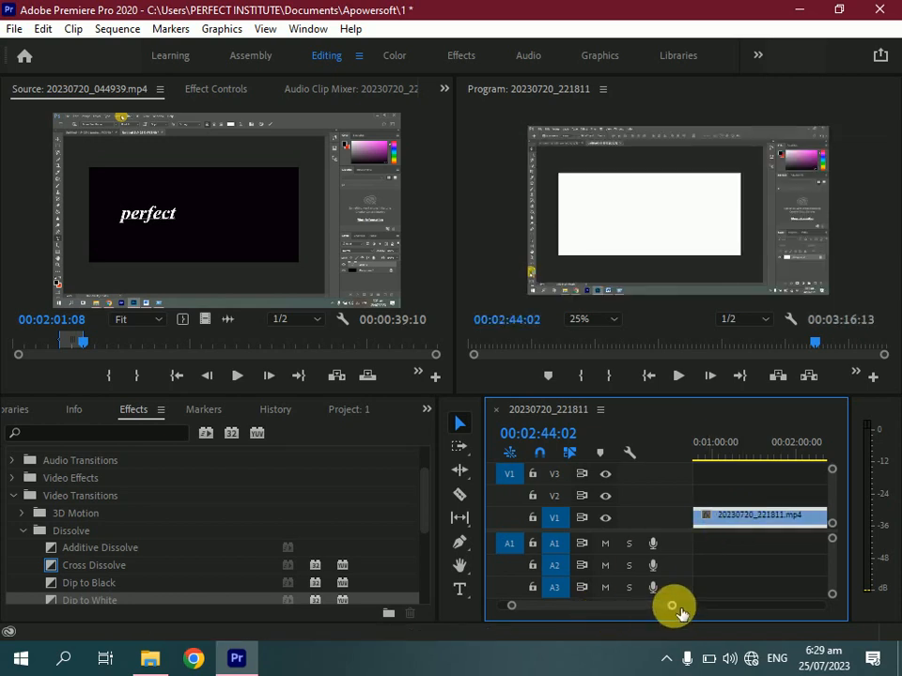
{"action": "left_click_drag", "start_coordinate": [676, 609], "coordinate": [637, 606]}
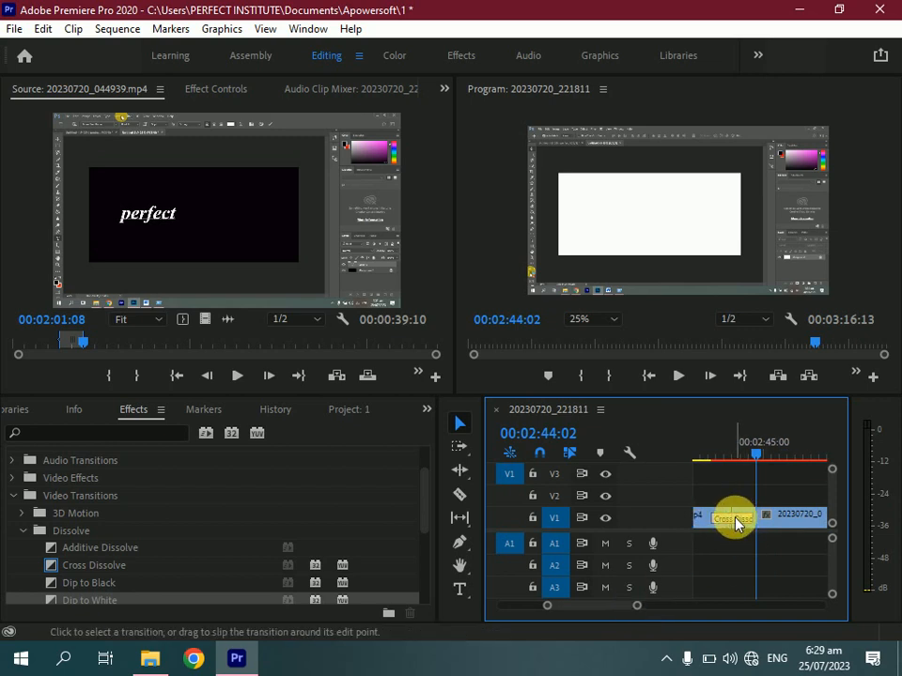
{"action": "left_click", "coordinate": [735, 524]}
{"action": "key", "text": "Delete"}
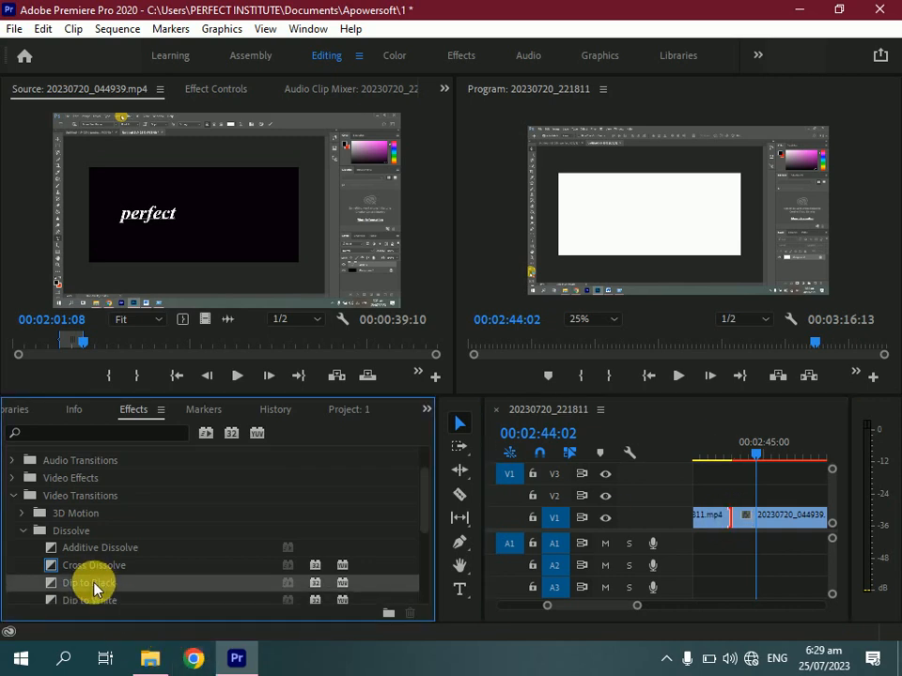
{"action": "mouse_move", "coordinate": [94, 589]}
{"action": "left_mouse_down"}
{"action": "mouse_move", "coordinate": [316, 590]}
{"action": "mouse_move", "coordinate": [540, 546]}
{"action": "mouse_move", "coordinate": [708, 561]}
{"action": "mouse_move", "coordinate": [735, 524]}
{"action": "left_mouse_up"}
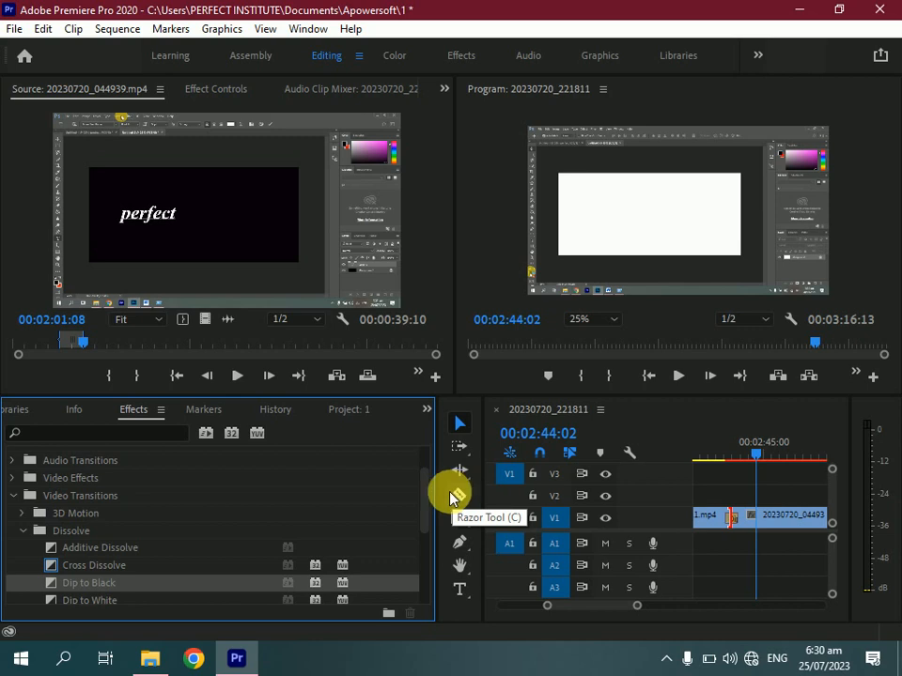
Rearrange the tools panel and widen the timeline panel
{"action": "left_click_drag", "start_coordinate": [443, 483], "coordinate": [193, 451]}
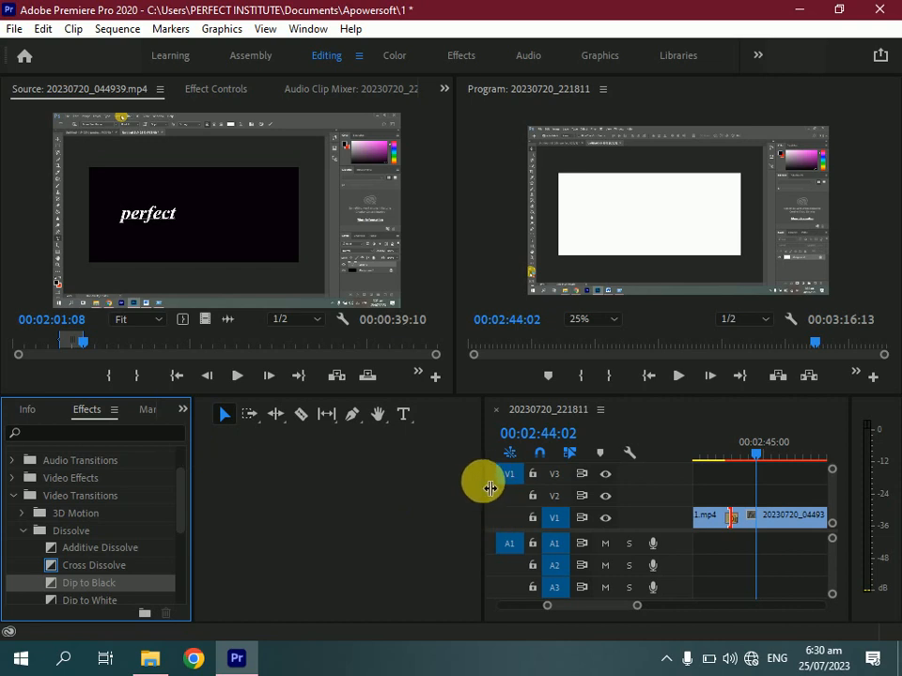
{"action": "left_click_drag", "start_coordinate": [490, 485], "coordinate": [252, 469]}
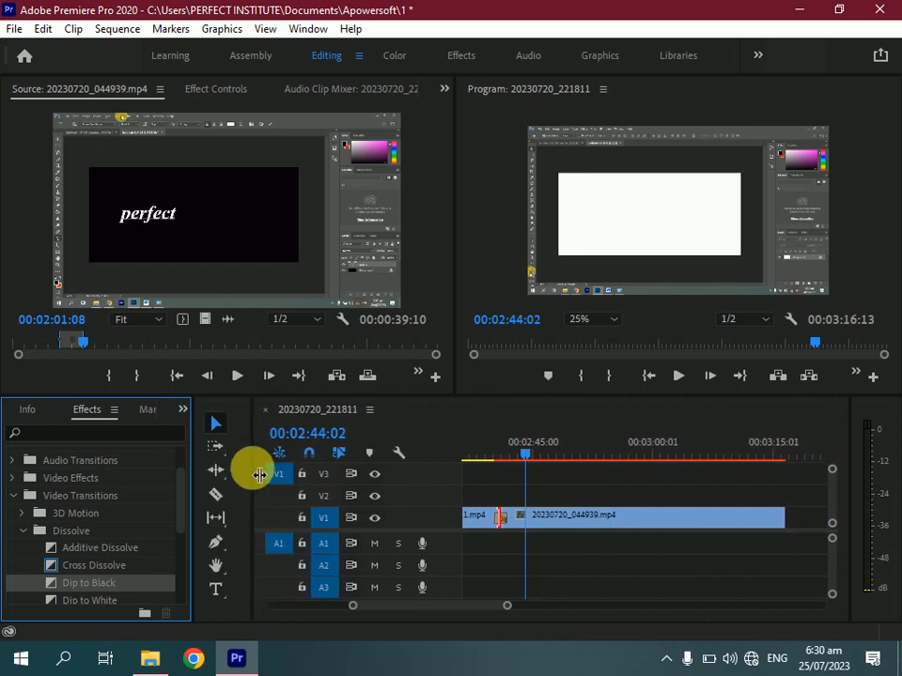
Bring the Project panel back to the front of the lower-left panel group
{"action": "left_click", "coordinate": [308, 30]}
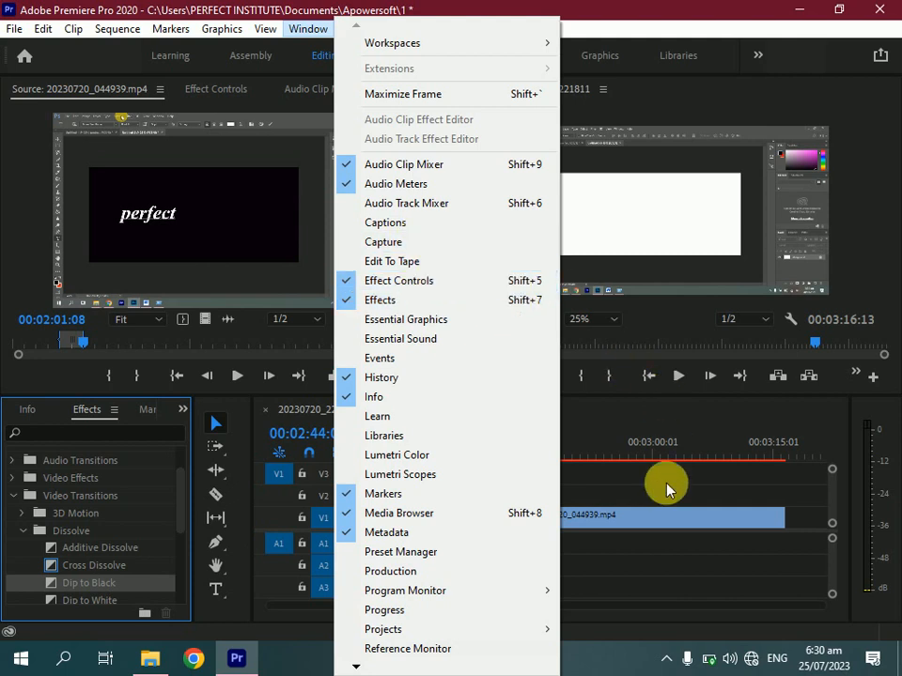
{"action": "left_click", "coordinate": [655, 529]}
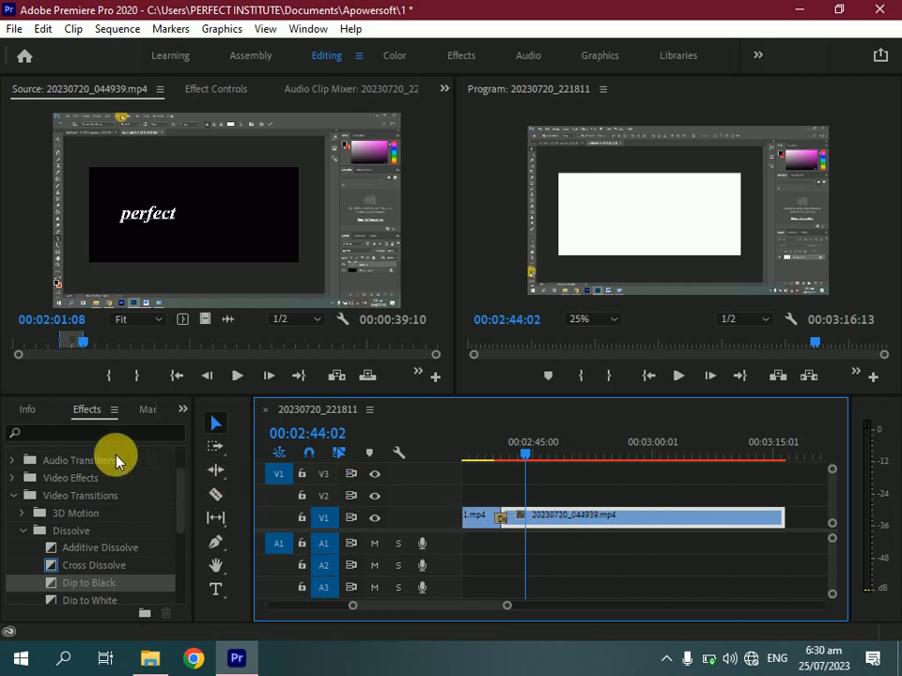
{"action": "left_click", "coordinate": [183, 410]}
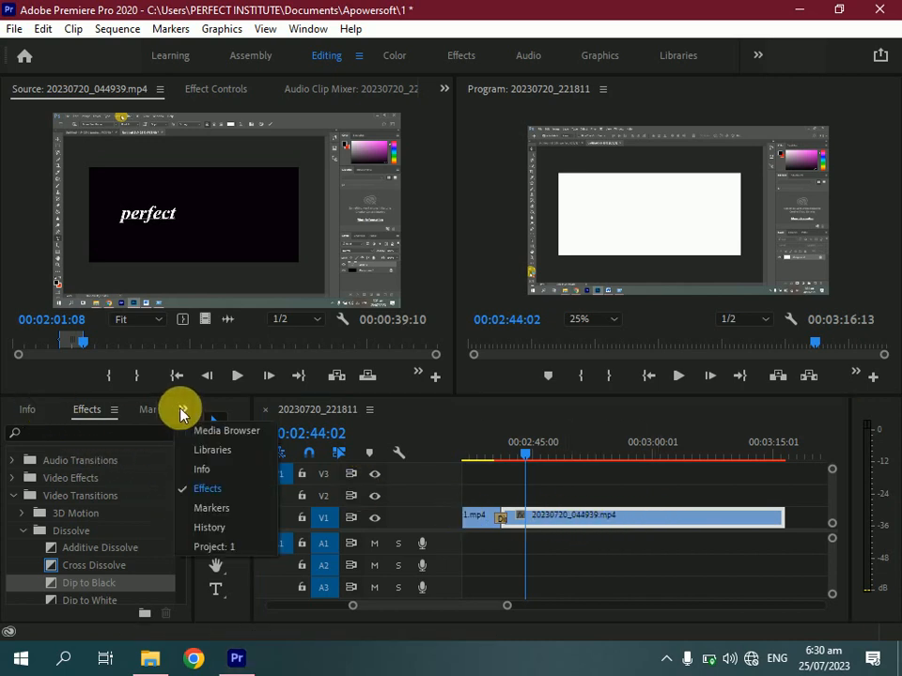
{"action": "left_click", "coordinate": [217, 430]}
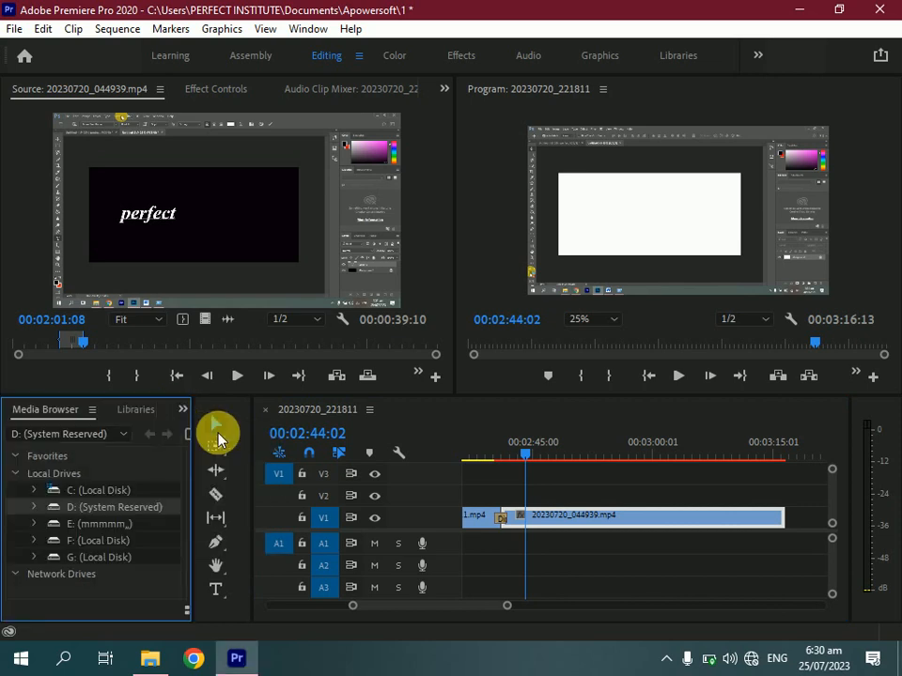
{"action": "left_click", "coordinate": [182, 410]}
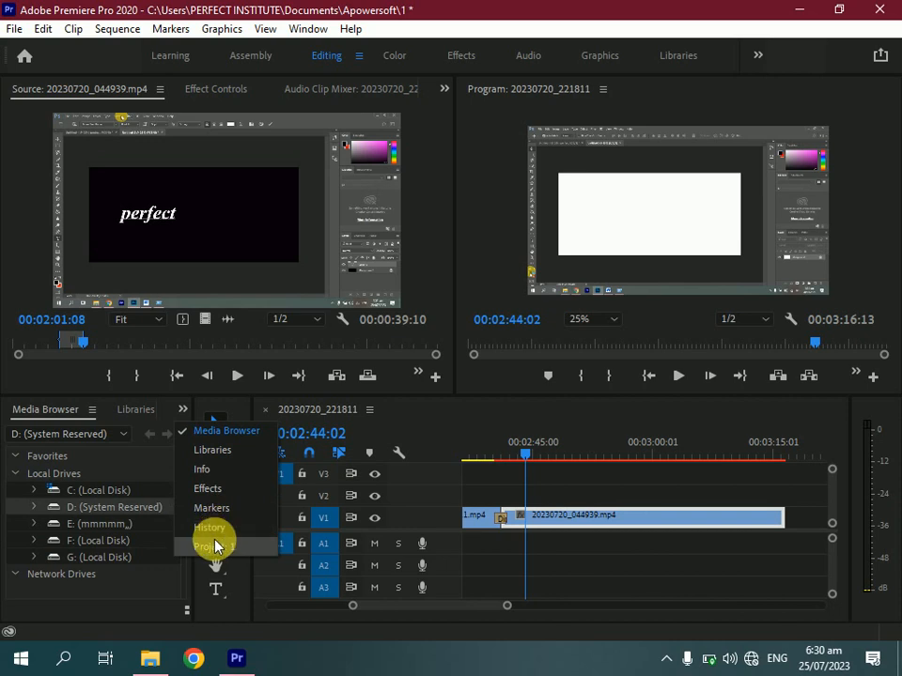
{"action": "left_click", "coordinate": [215, 544]}
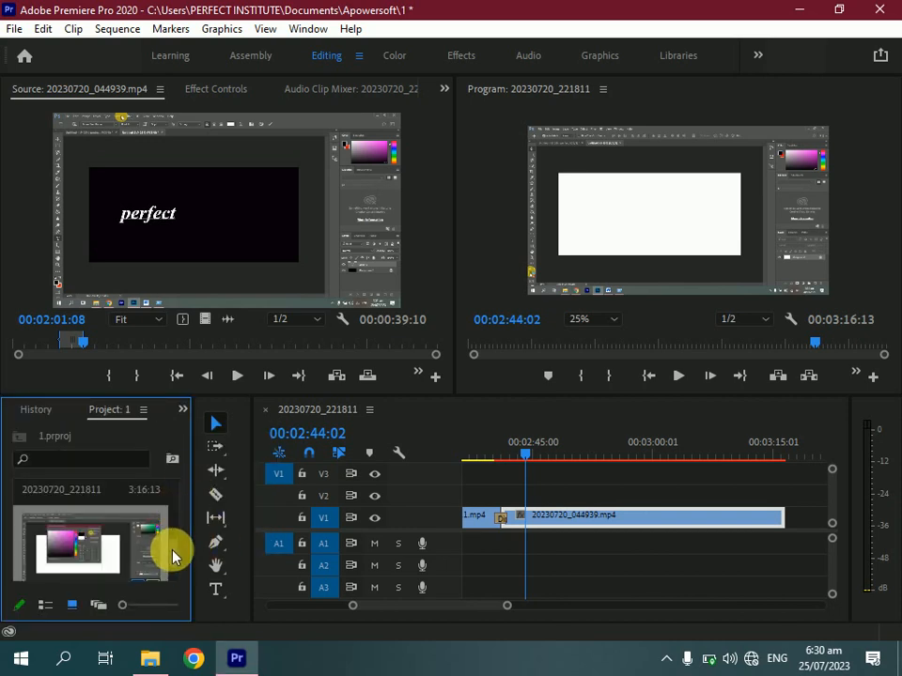
Open the 20230720_221811 clip from the Project panel in the Source Monitor
{"action": "scroll", "coordinate": [174, 559], "scroll_direction": "down", "scroll_amount": 3}
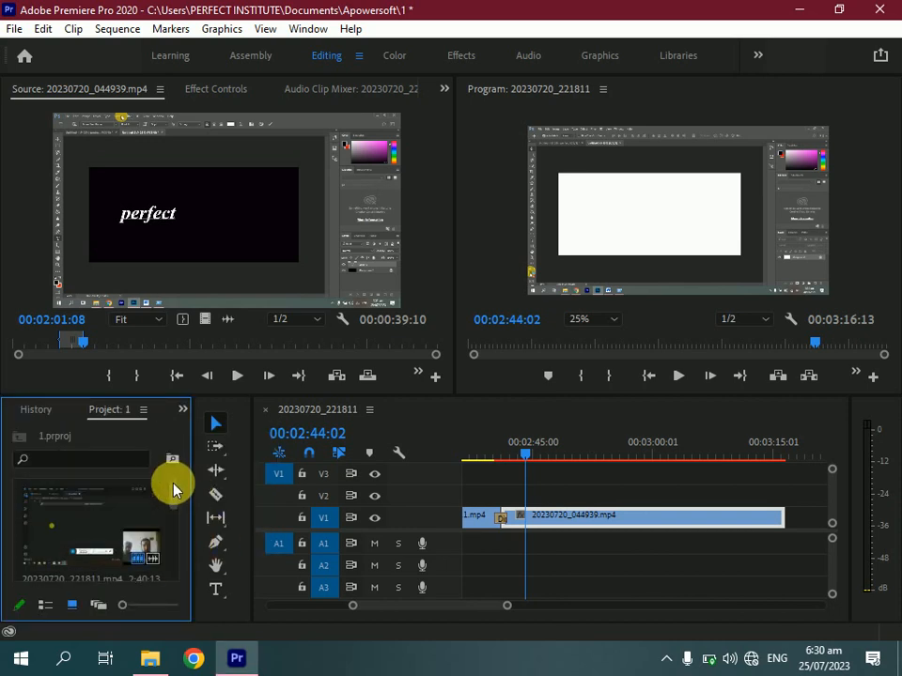
{"action": "scroll", "coordinate": [170, 526], "scroll_direction": "down", "scroll_amount": 3}
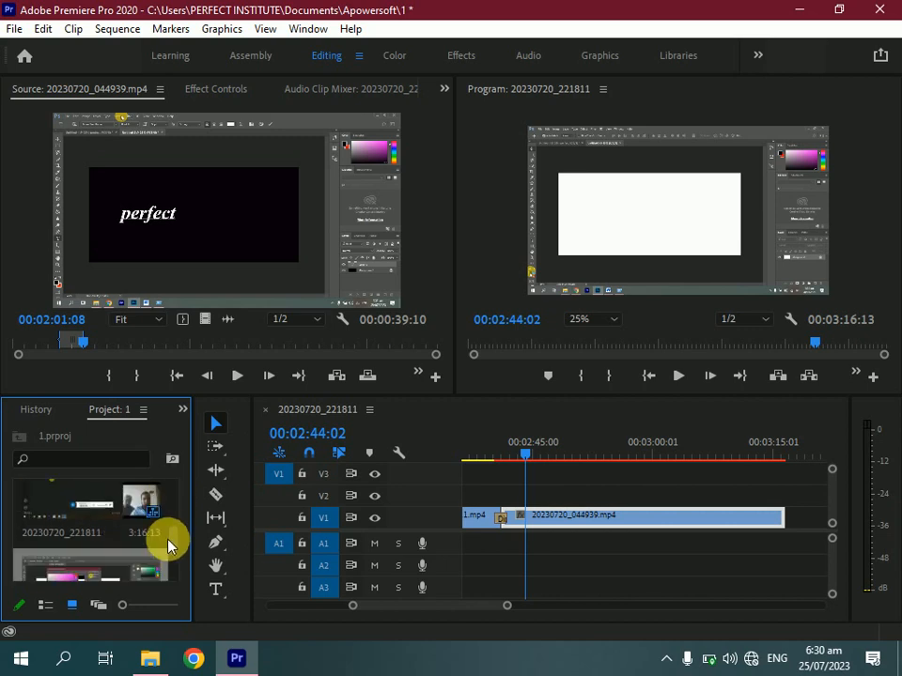
{"action": "mouse_move", "coordinate": [167, 549]}
{"action": "left_mouse_down"}
{"action": "mouse_move", "coordinate": [164, 571]}
{"action": "mouse_move", "coordinate": [167, 516]}
{"action": "mouse_move", "coordinate": [164, 526]}
{"action": "left_mouse_up"}
{"action": "double_click", "coordinate": [134, 538]}
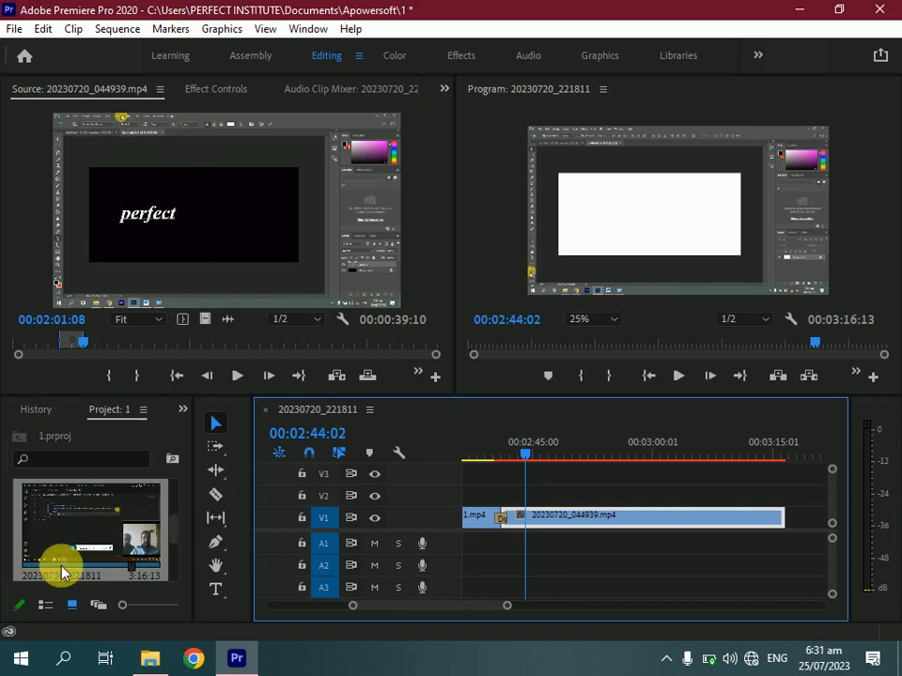
{"action": "left_click_drag", "start_coordinate": [63, 573], "coordinate": [195, 248]}
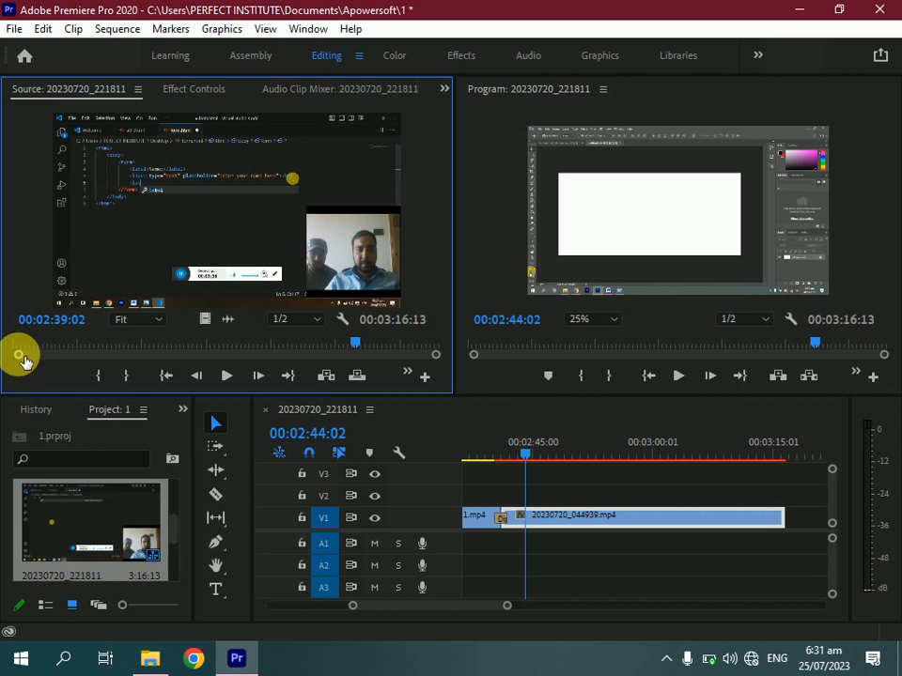
Mark an In point at 00:02:38:06 and an Out point at 00:02:46:14 on the source clip
{"action": "left_click_drag", "start_coordinate": [24, 360], "coordinate": [112, 361]}
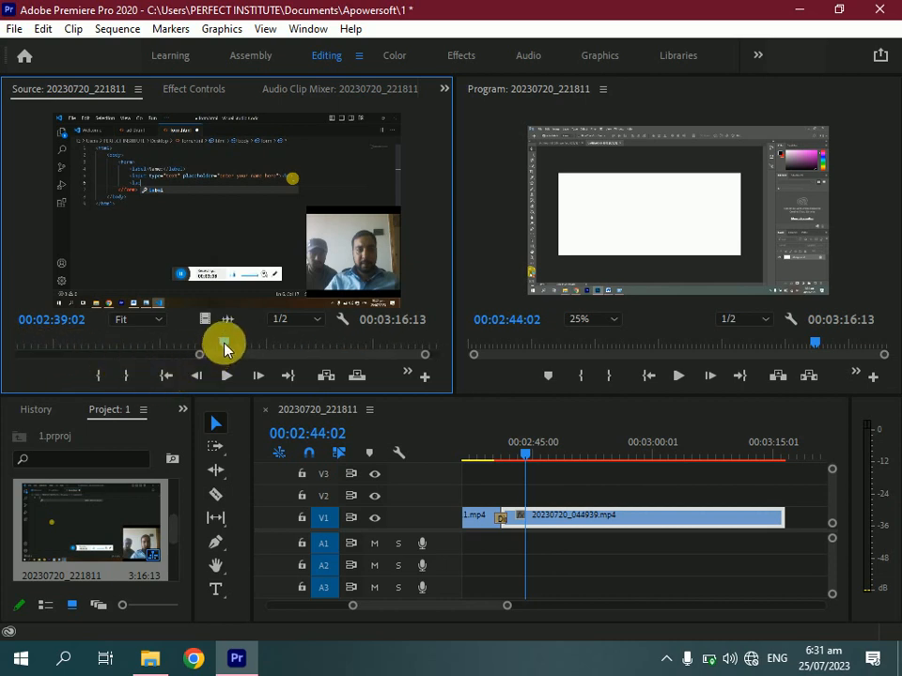
{"action": "left_click_drag", "start_coordinate": [225, 344], "coordinate": [221, 347]}
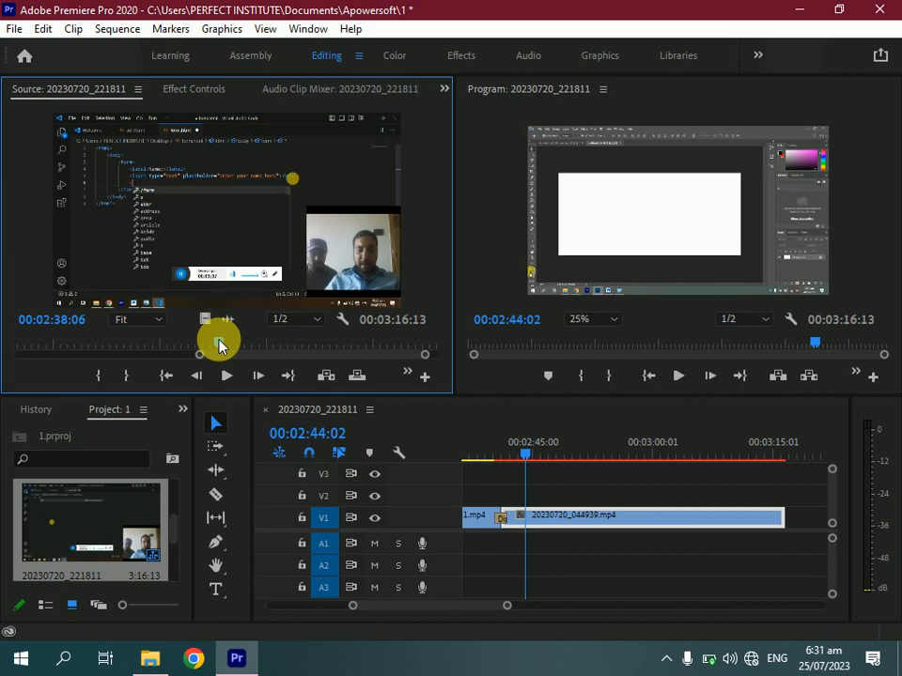
{"action": "left_click", "coordinate": [99, 376]}
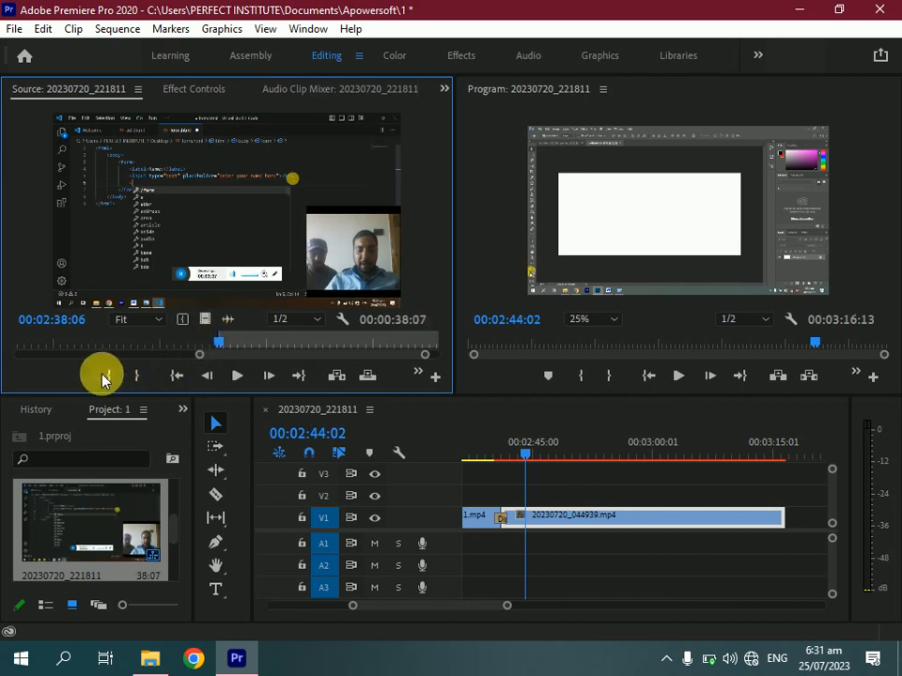
{"action": "left_click_drag", "start_coordinate": [222, 348], "coordinate": [281, 347]}
{"action": "left_click", "coordinate": [237, 376]}
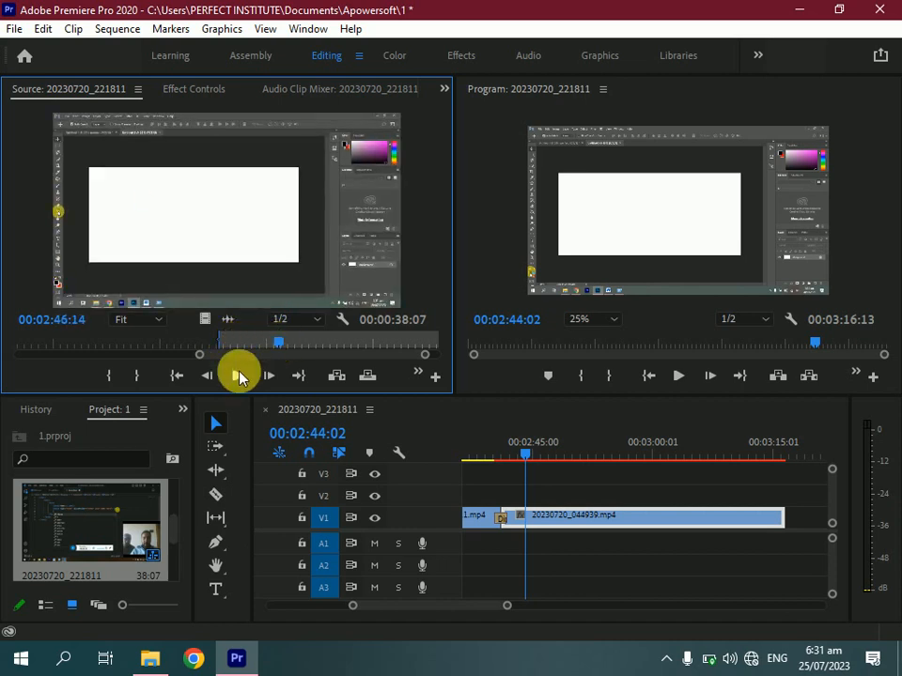
{"action": "left_click", "coordinate": [136, 380]}
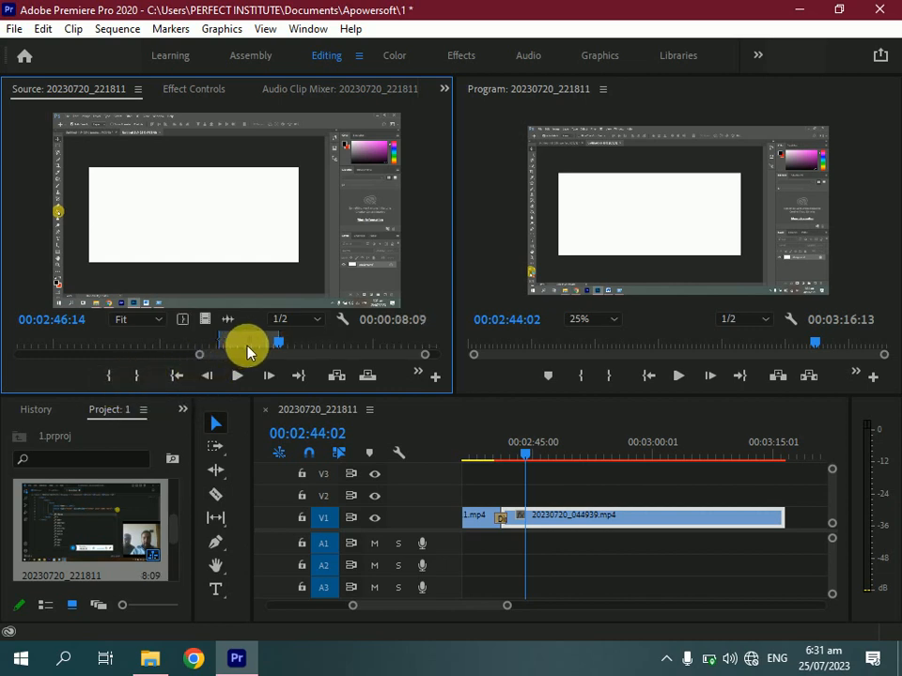
{"action": "left_click", "coordinate": [253, 347]}
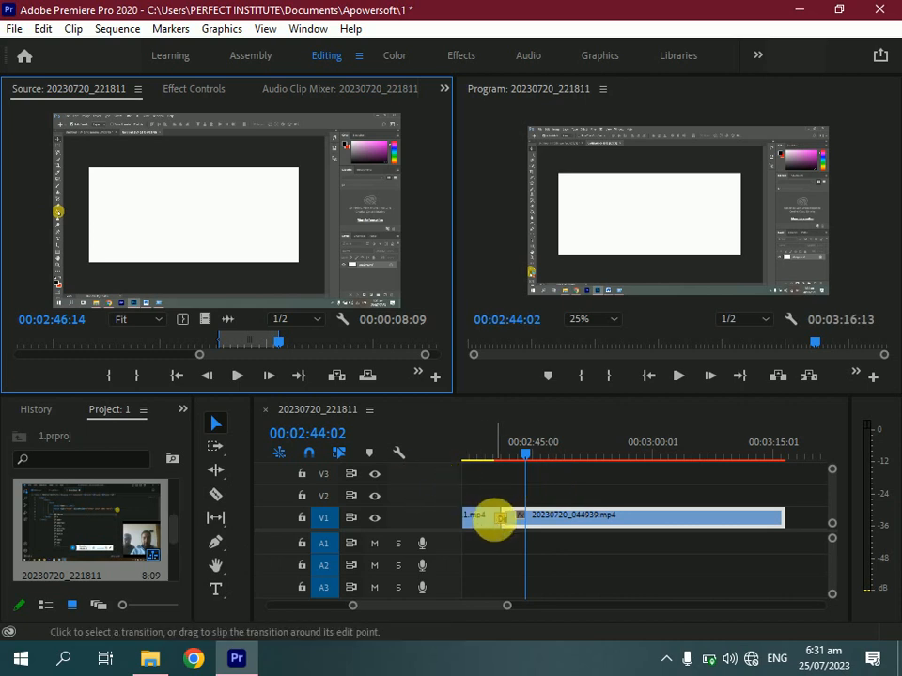
Try to drag the marked source range into the timeline above the existing clip
{"action": "left_click", "coordinate": [487, 484]}
{"action": "left_click_drag", "start_coordinate": [233, 238], "coordinate": [544, 487]}
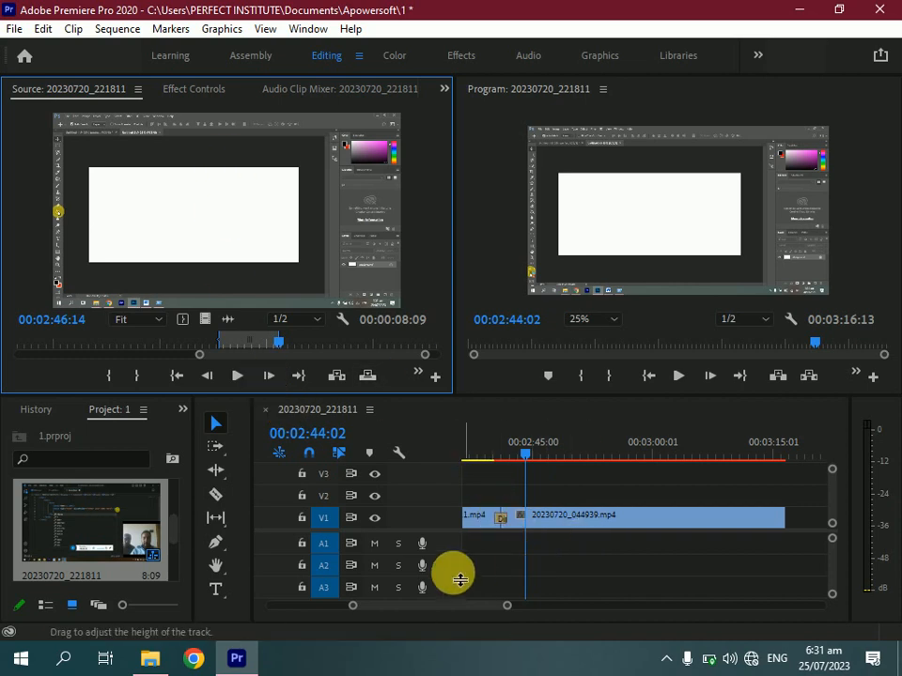
{"action": "left_click_drag", "start_coordinate": [467, 530], "coordinate": [373, 520]}
{"action": "left_click", "coordinate": [315, 495]}
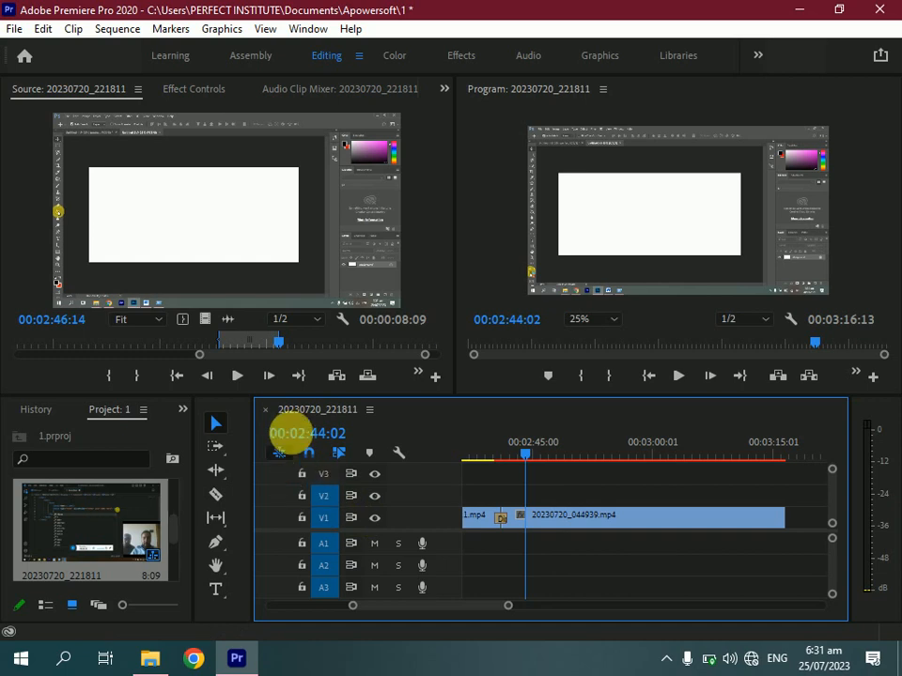
{"action": "left_click", "coordinate": [255, 239]}
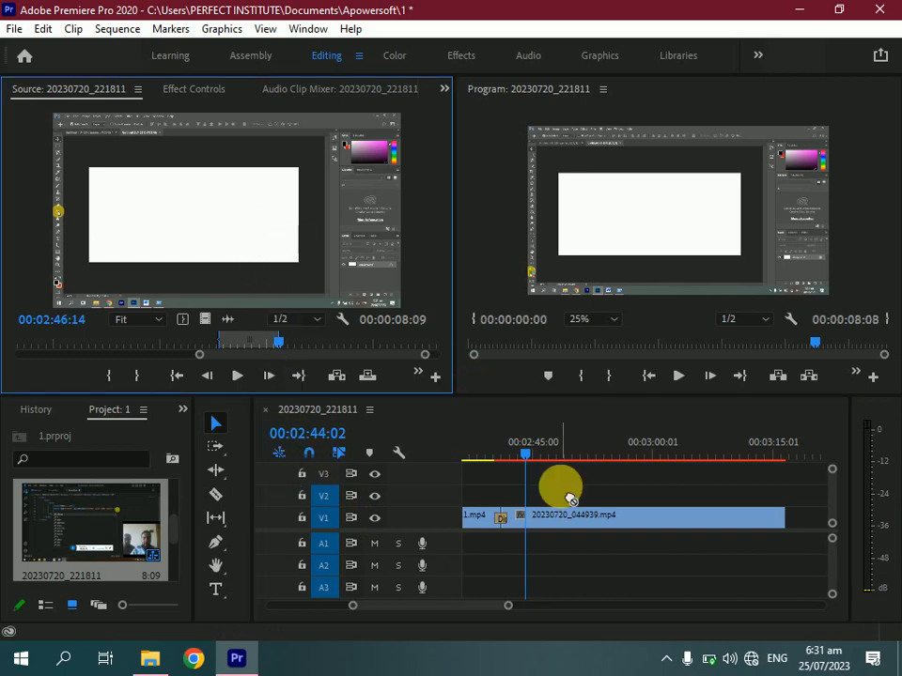
{"action": "left_click_drag", "start_coordinate": [552, 490], "coordinate": [536, 475]}
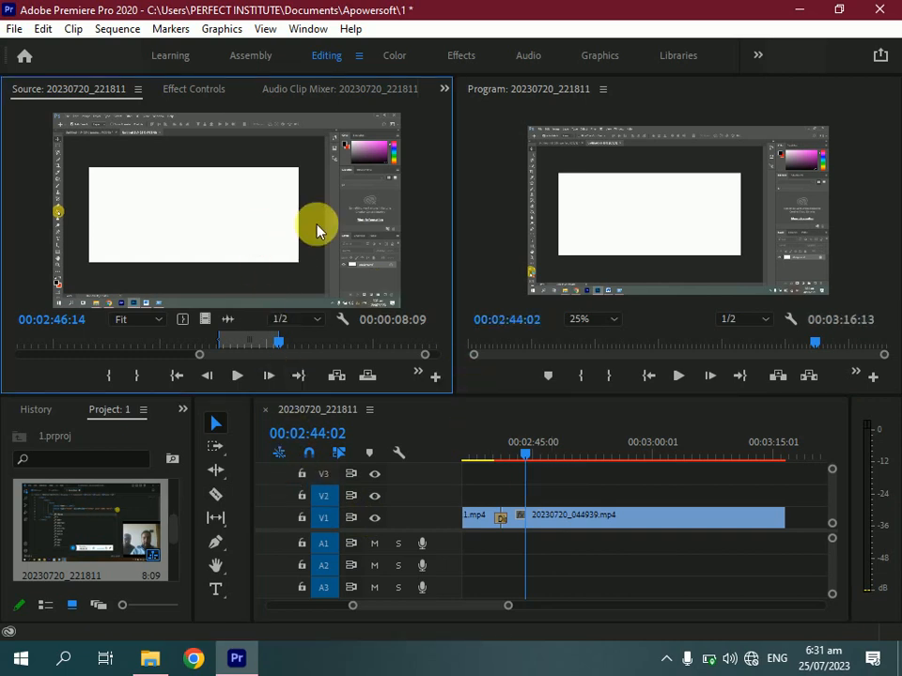
{"action": "left_click", "coordinate": [593, 255]}
{"action": "left_click", "coordinate": [258, 211]}
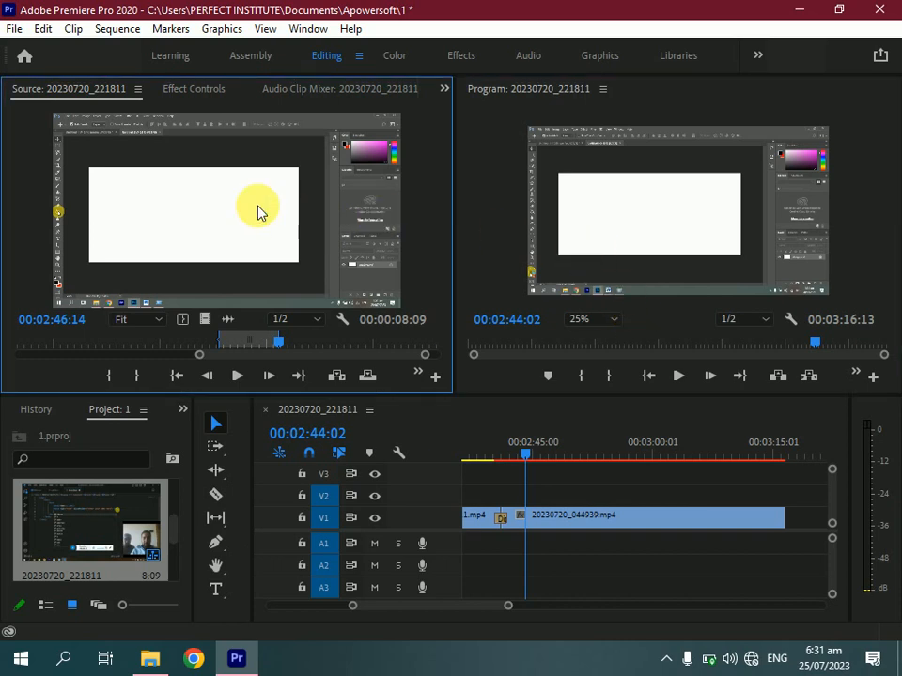
{"action": "left_click_drag", "start_coordinate": [258, 211], "coordinate": [567, 495]}
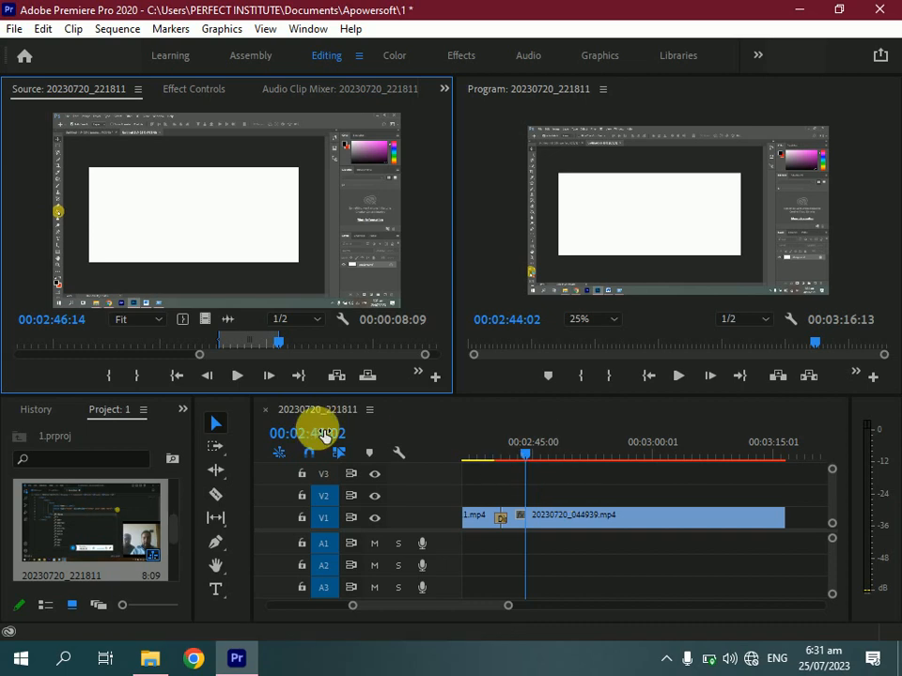
{"action": "left_click", "coordinate": [243, 237]}
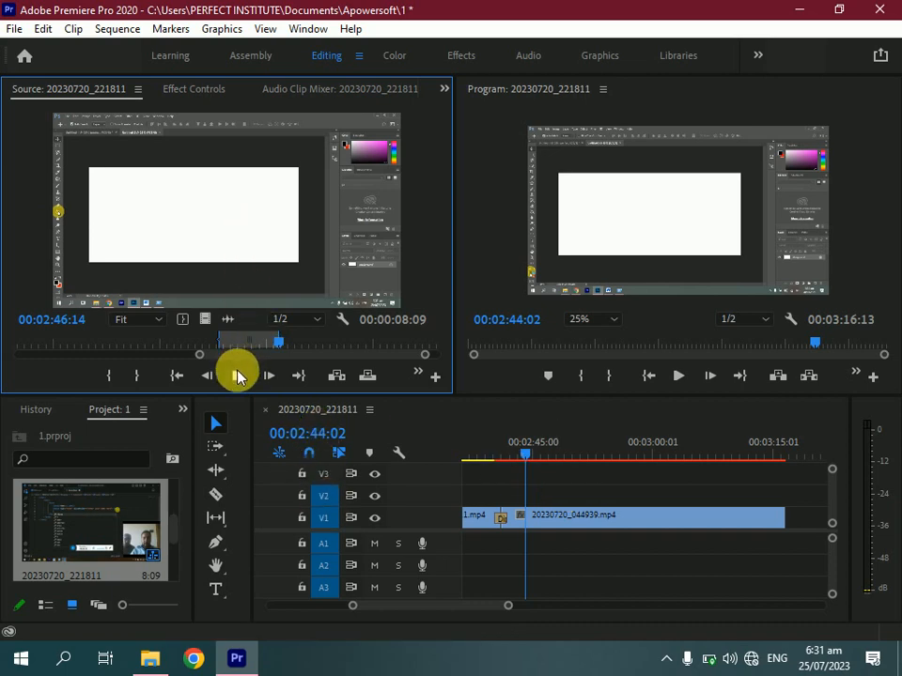
Preview the marked source range and place it on video track V2 above the existing clip
{"action": "left_click", "coordinate": [238, 375]}
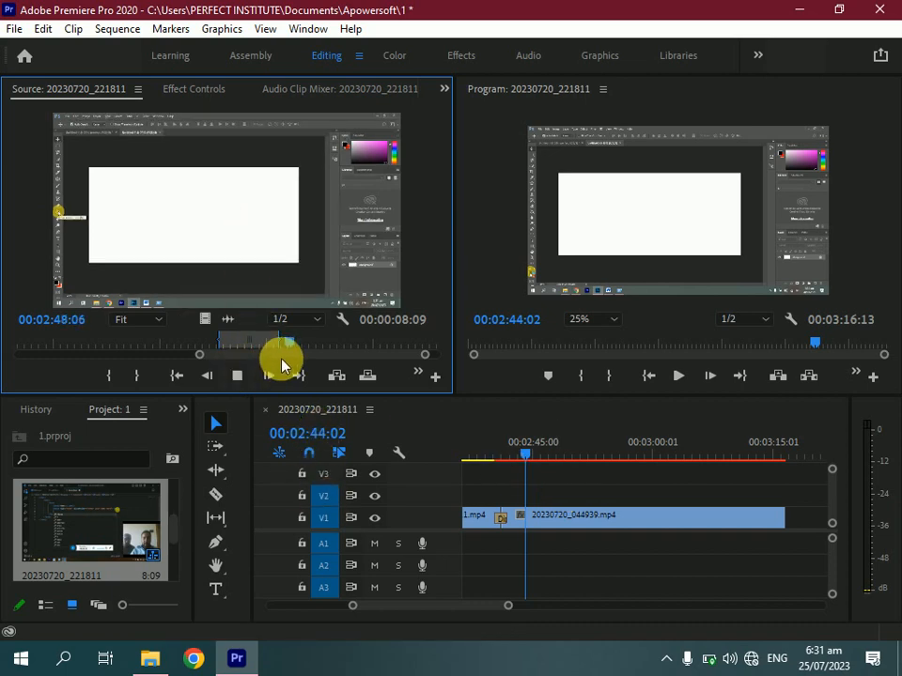
{"action": "left_click_drag", "start_coordinate": [295, 342], "coordinate": [241, 366]}
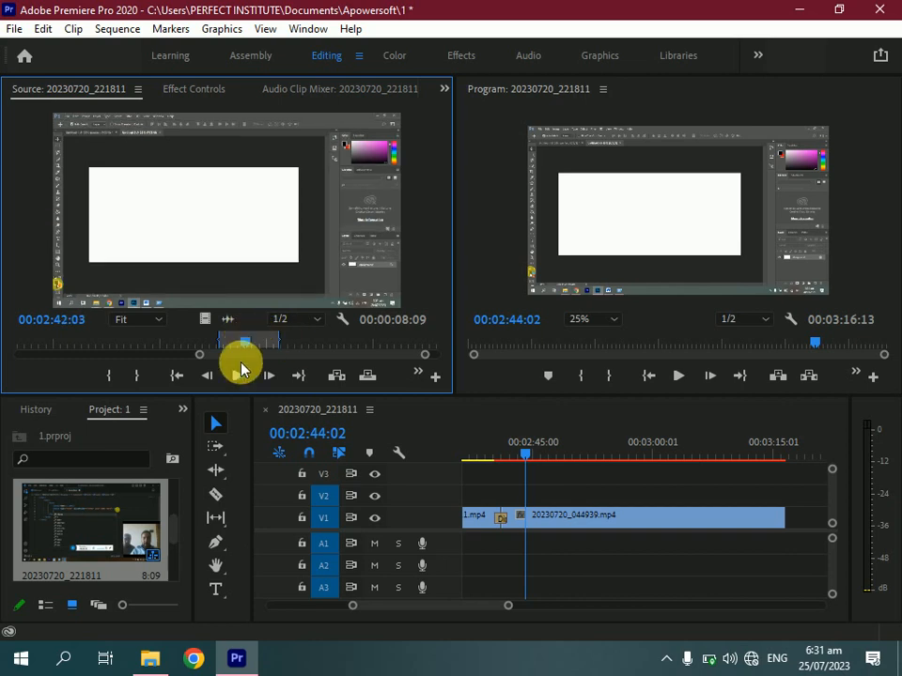
{"action": "left_click", "coordinate": [237, 378]}
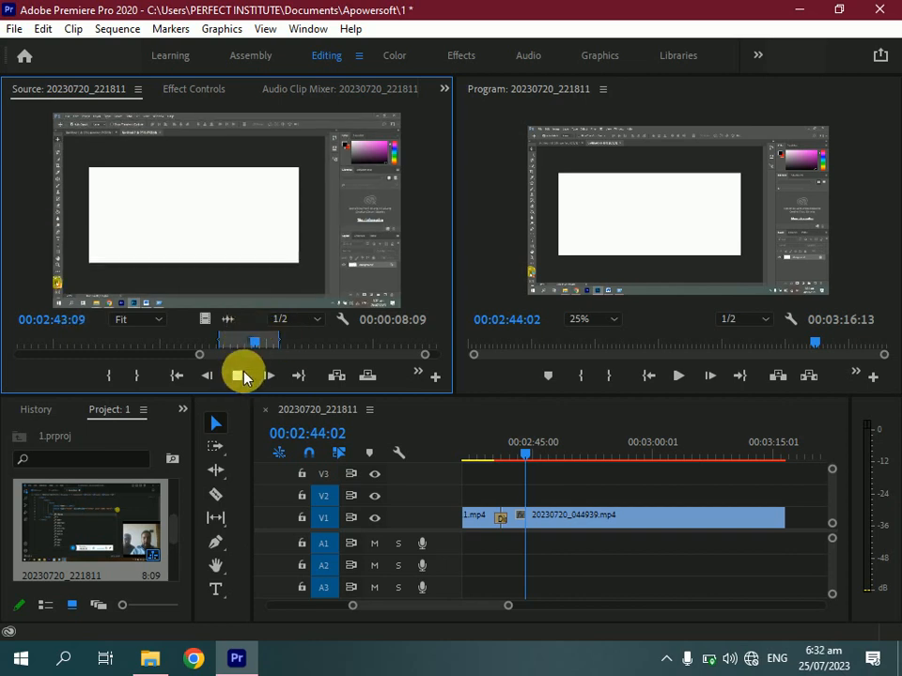
{"action": "left_click", "coordinate": [246, 376]}
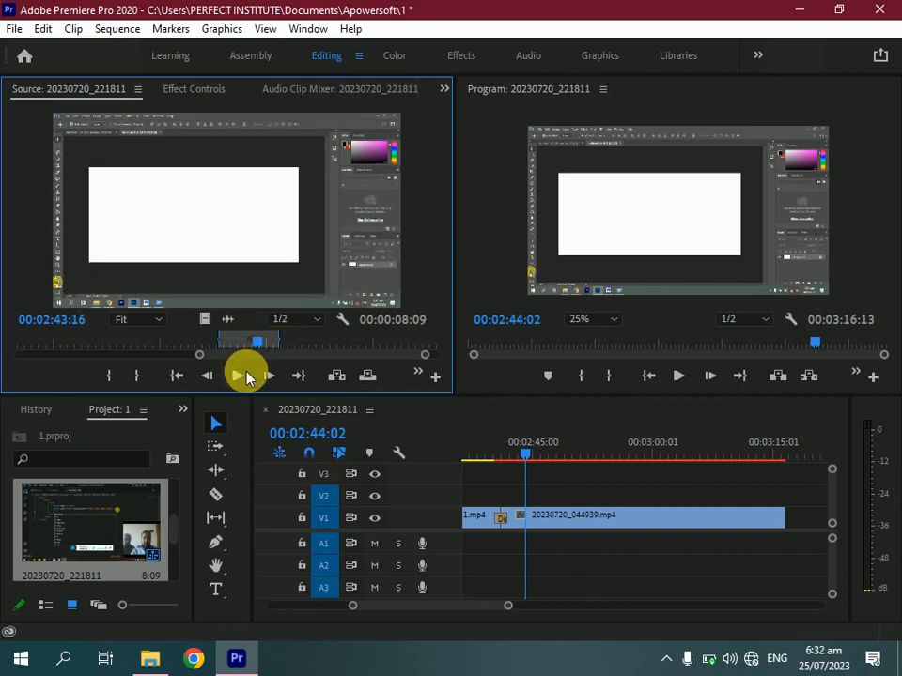
{"action": "left_click", "coordinate": [284, 564]}
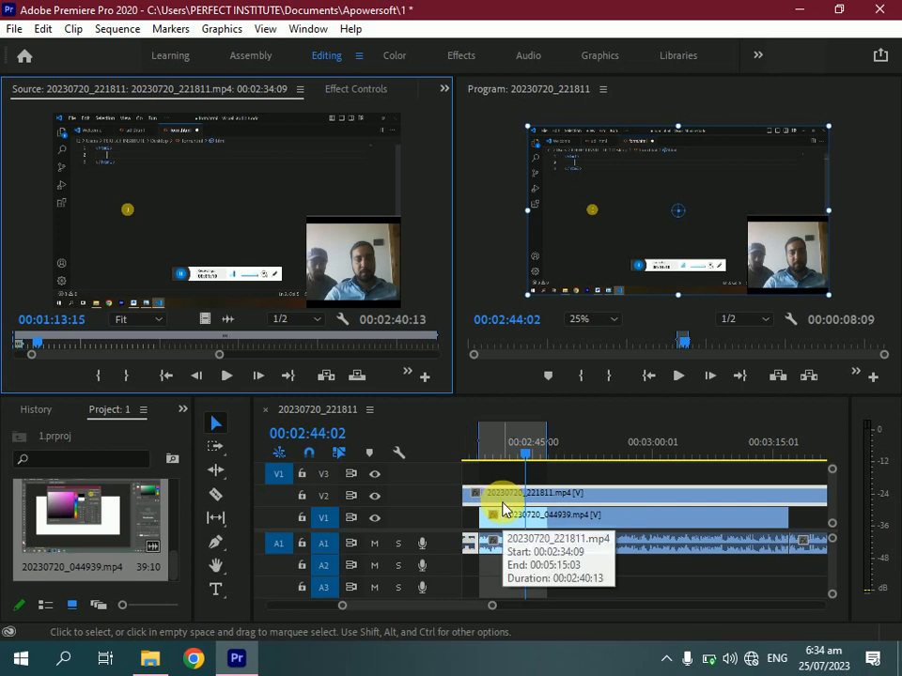
Select the stacked clips on V1 and V2 and play the sequence in the Program Monitor
{"action": "left_click", "coordinate": [593, 520]}
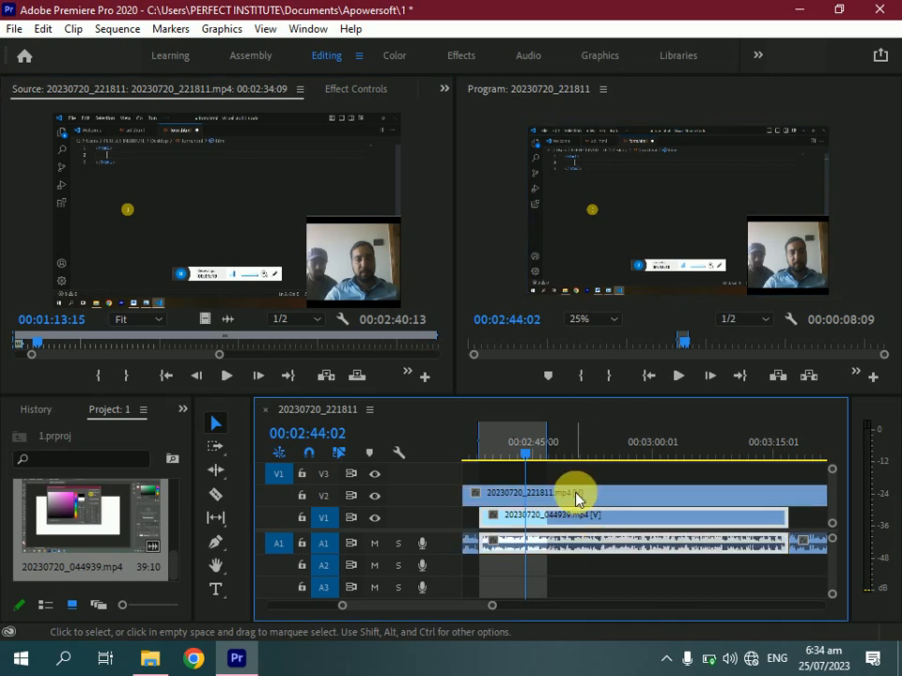
{"action": "left_click", "coordinate": [574, 496]}
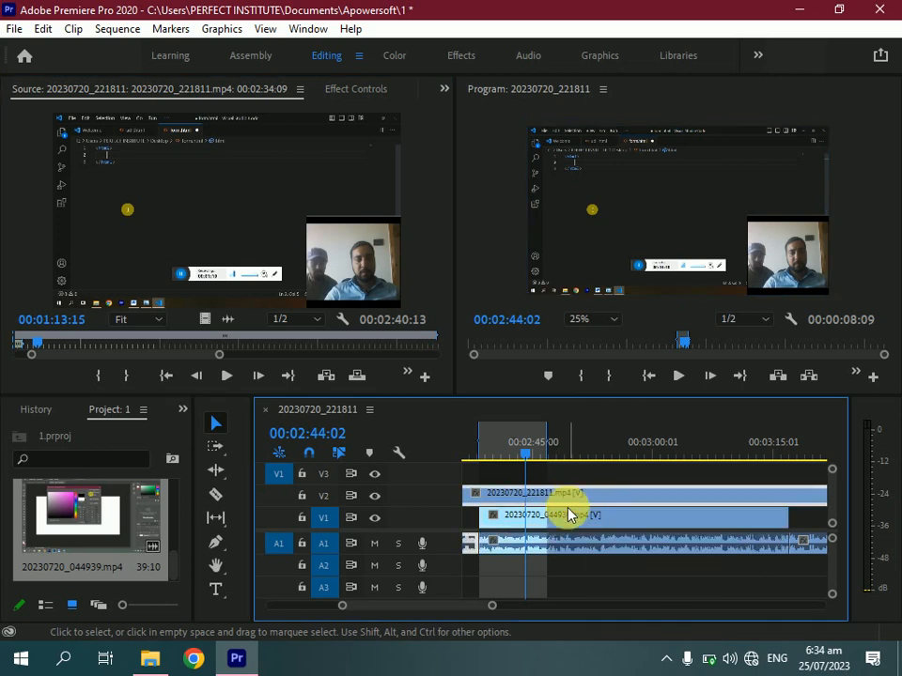
{"action": "left_click", "coordinate": [564, 512]}
{"action": "left_click", "coordinate": [677, 378]}
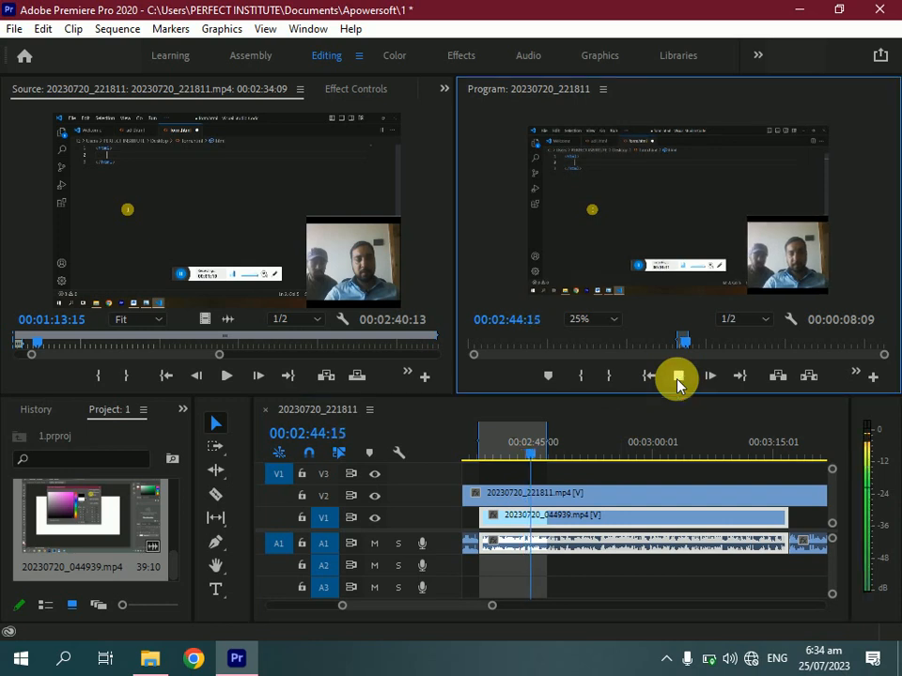
{"action": "left_click", "coordinate": [677, 378]}
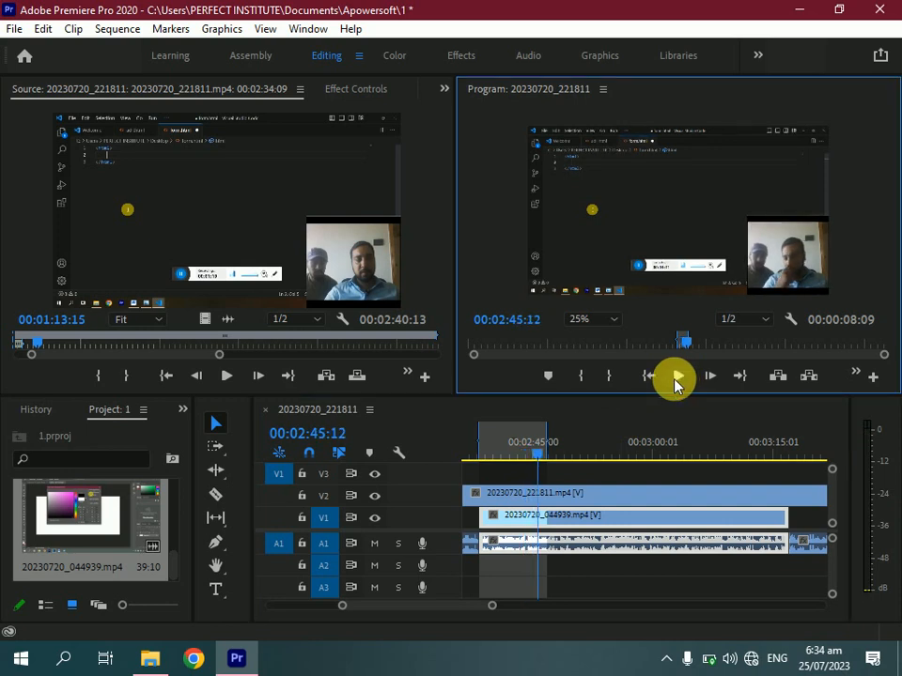
Scale the V2 clip down into a picture-in-picture at the frame's upper left and play back the result
{"action": "left_click", "coordinate": [593, 498]}
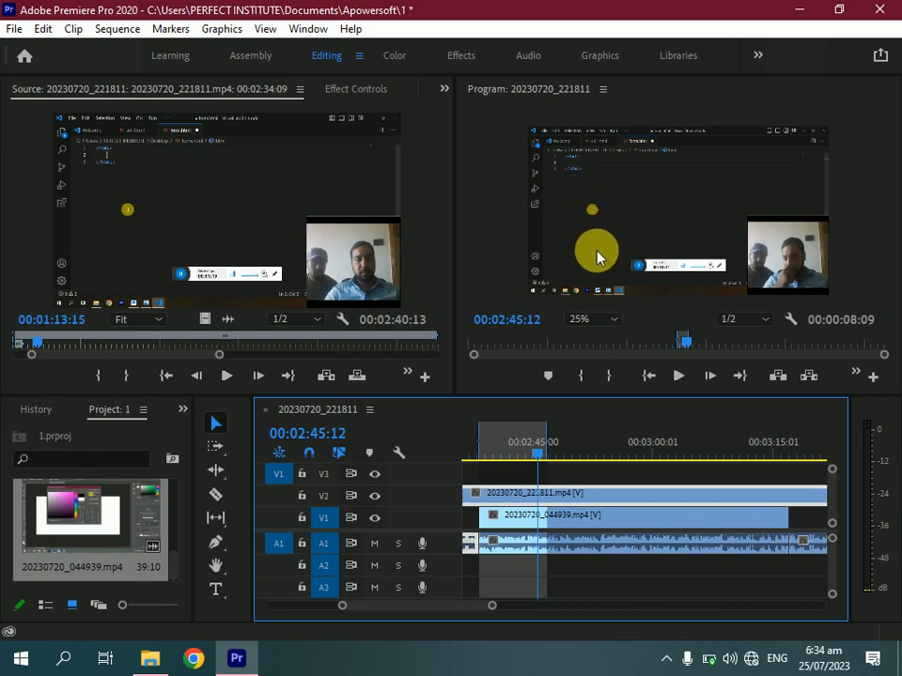
{"action": "double_click", "coordinate": [611, 500]}
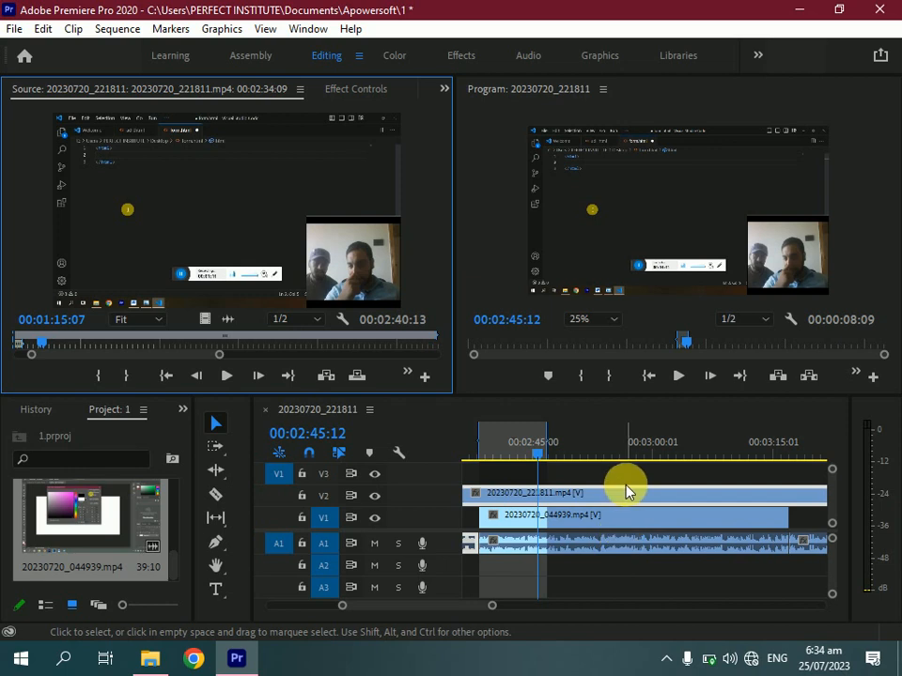
{"action": "left_click", "coordinate": [665, 233]}
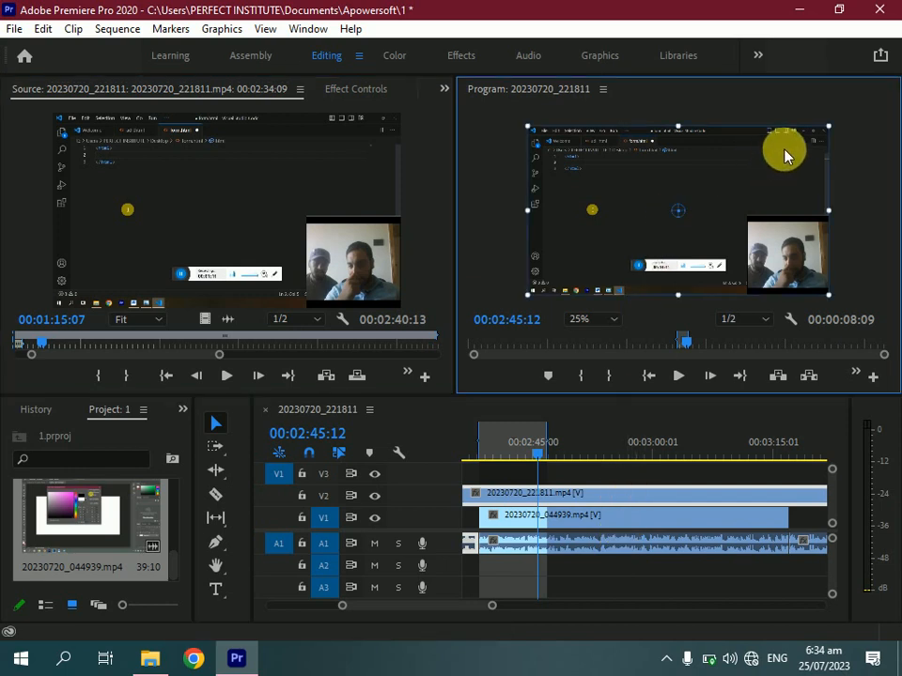
{"action": "left_click_drag", "start_coordinate": [834, 136], "coordinate": [617, 142]}
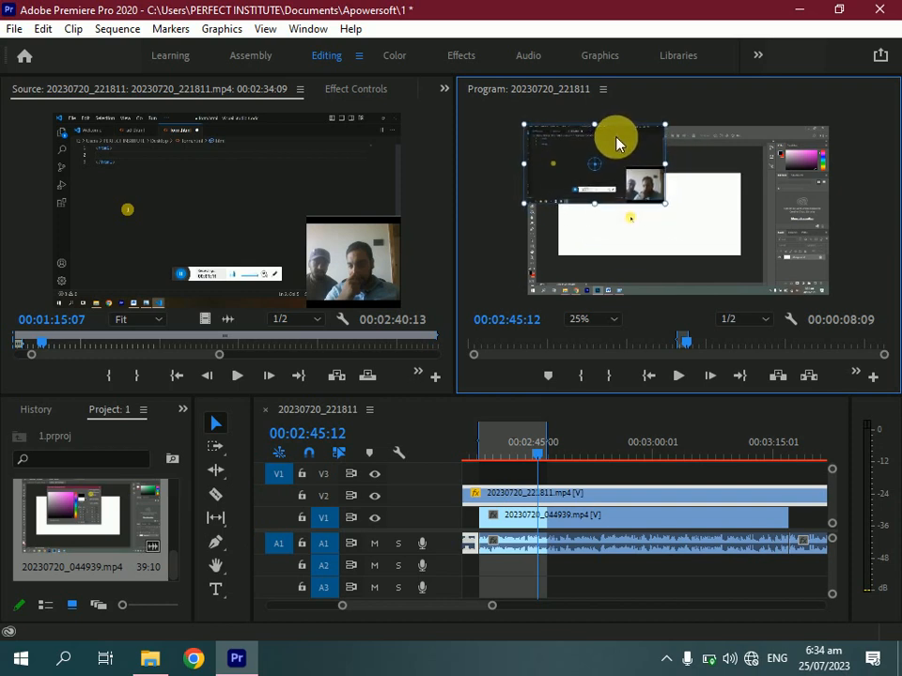
{"action": "left_click", "coordinate": [678, 376]}
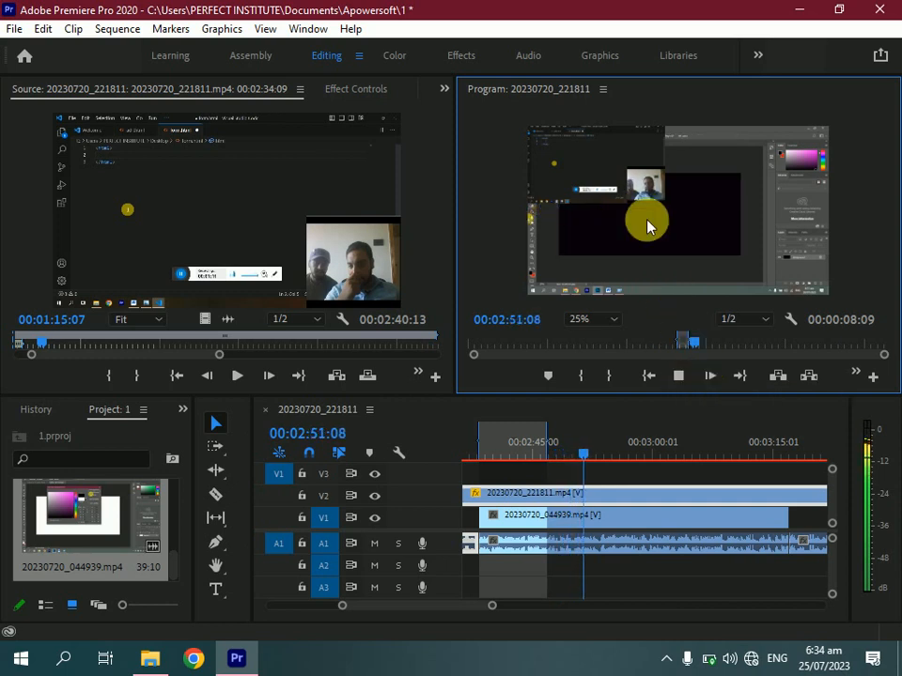
{"action": "left_click", "coordinate": [686, 375]}
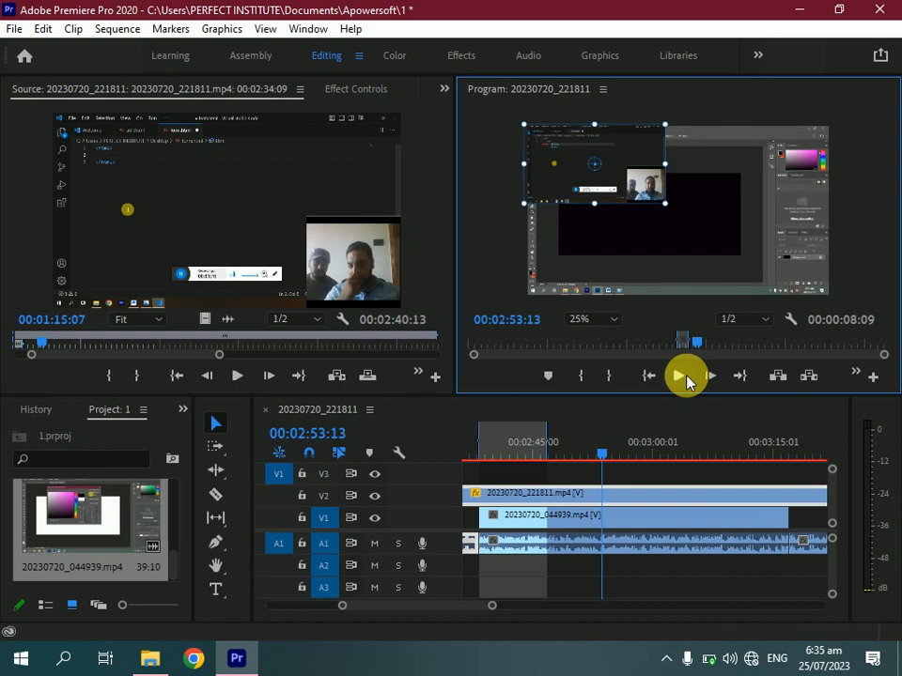